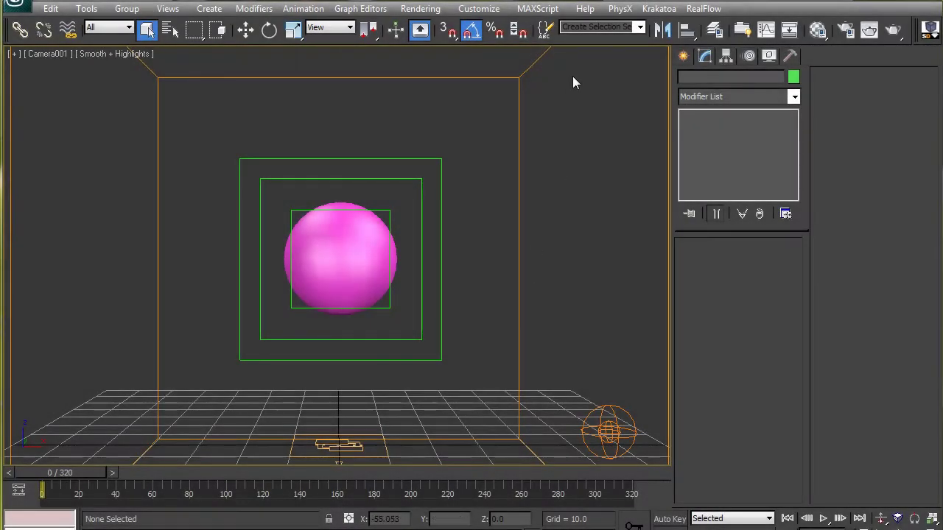
Bring up the Krakatoa controls and set the render mode to Save Particles To File Sequence.
left_click(658, 9)
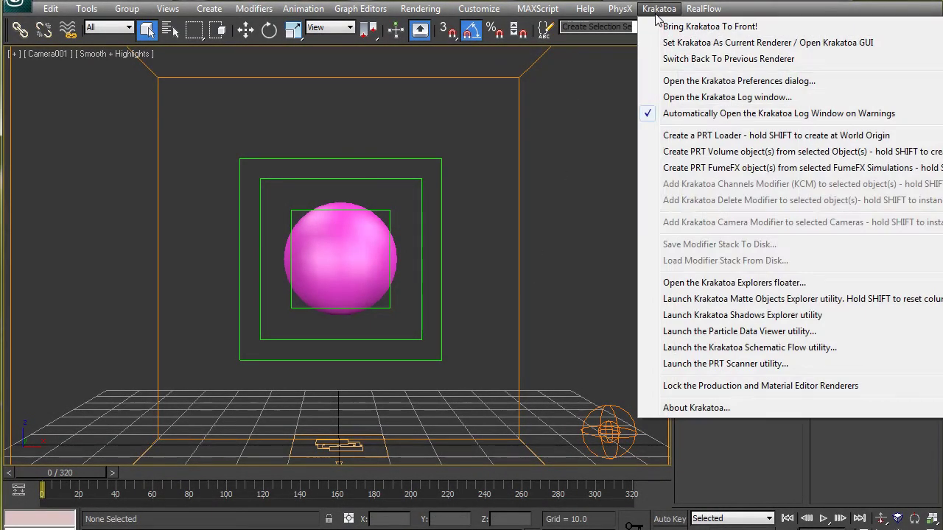
left_click(663, 25)
left_click_drag(204, 56, 216, 3)
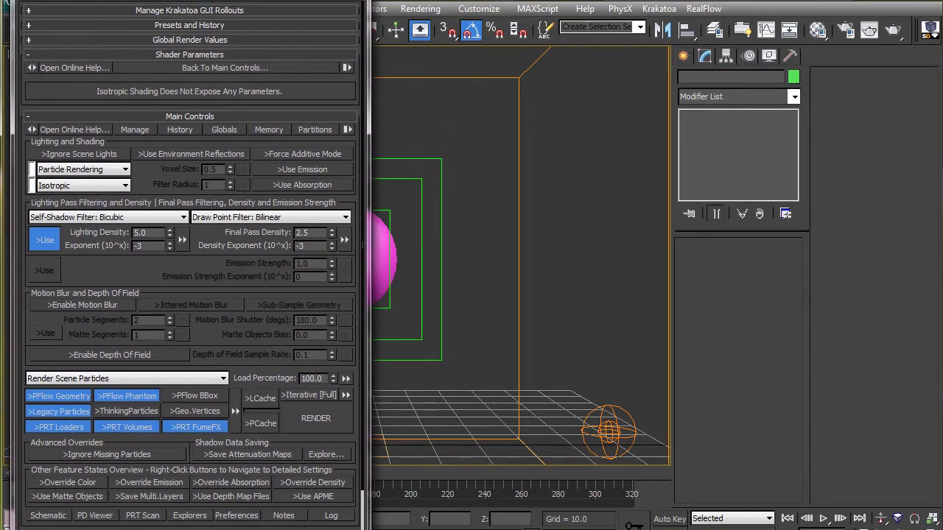
left_click_drag(185, 267, 206, 140)
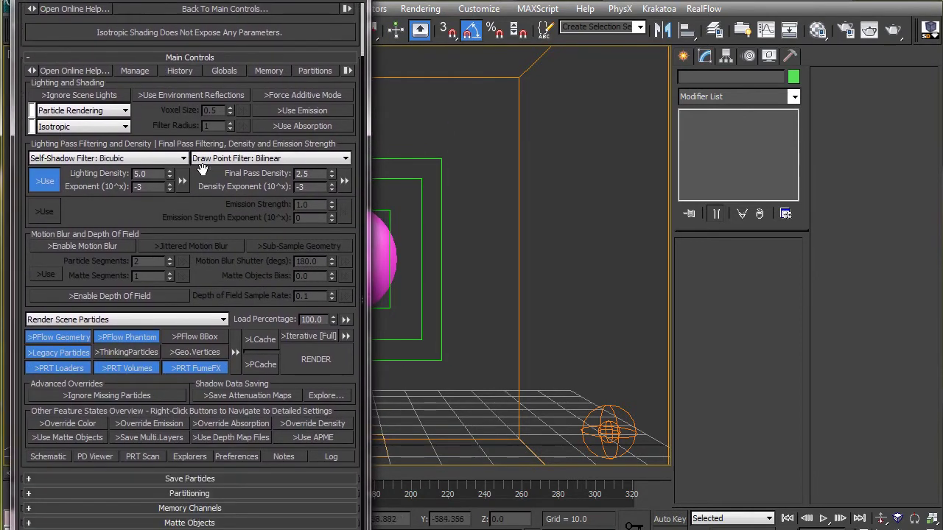
left_click(183, 319)
left_click(182, 342)
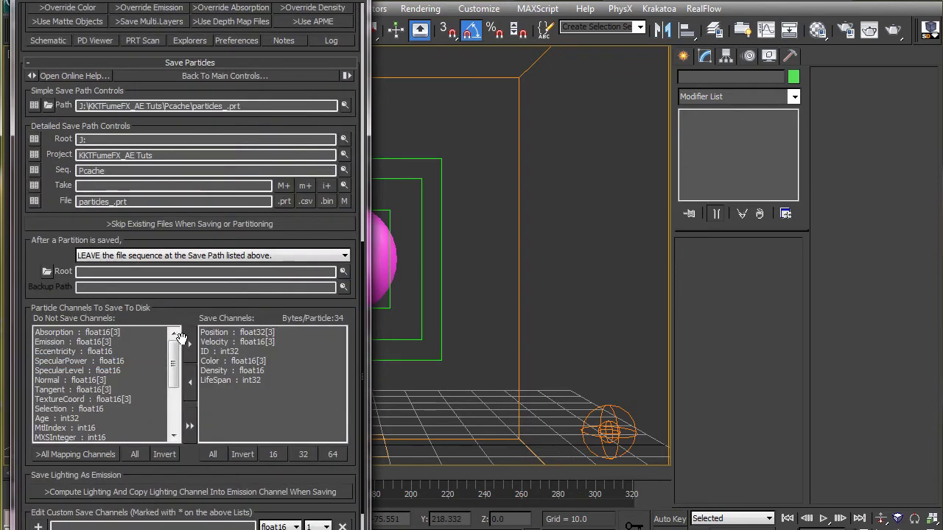
left_click_drag(176, 315, 167, 511)
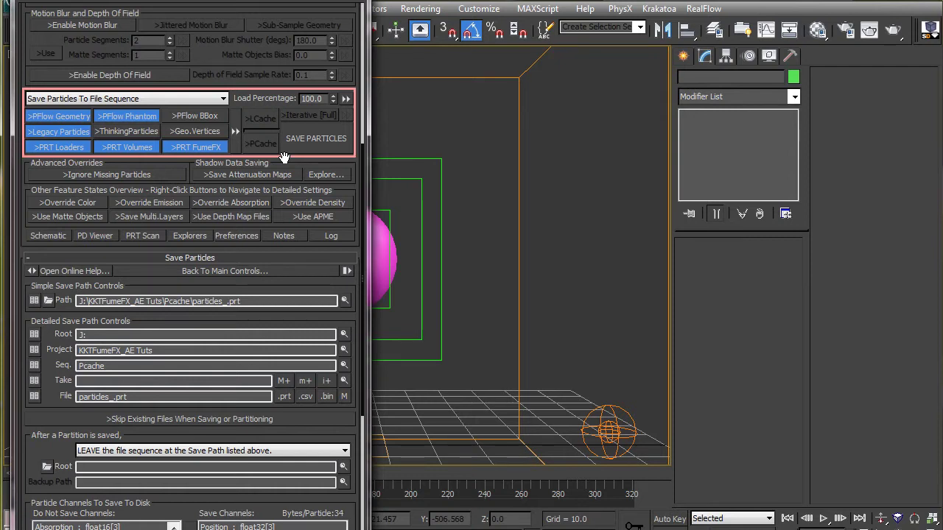
Toggle the PFlow Geometry particle source off and back on.
left_click(38, 120)
left_click(38, 119)
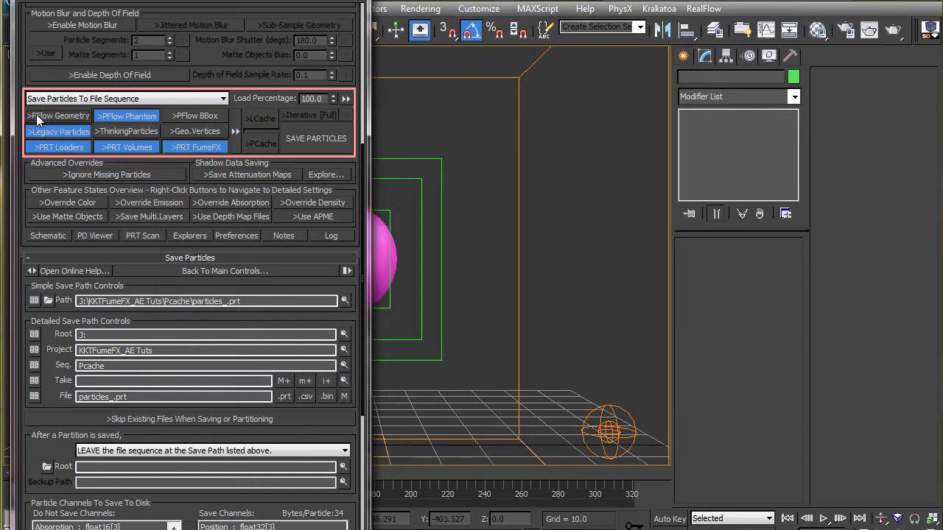
left_click(39, 119)
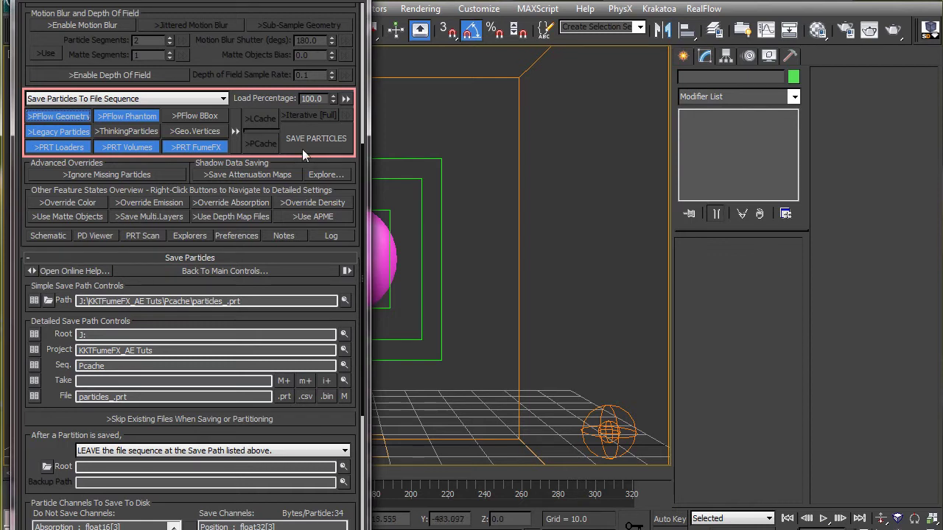
Set the particle saving range to the active segment, frames 0-320.
right_click(307, 142)
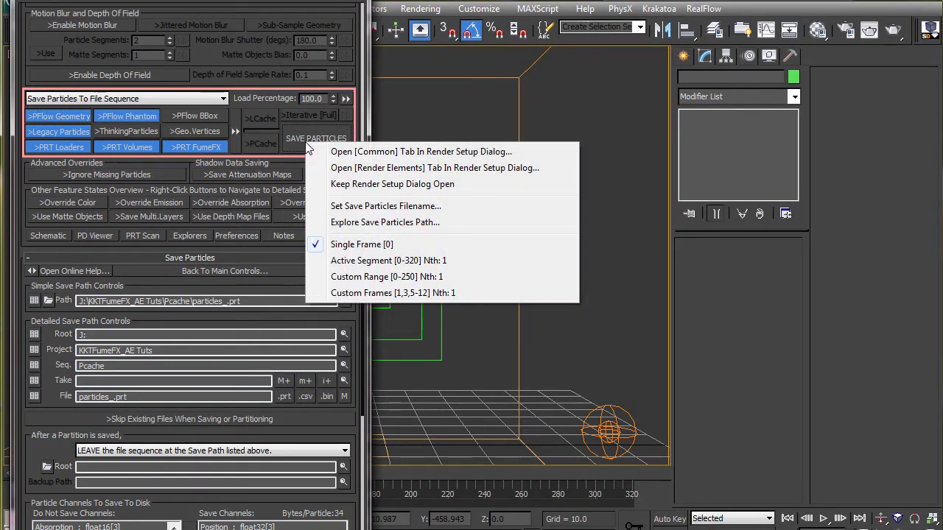
left_click(351, 262)
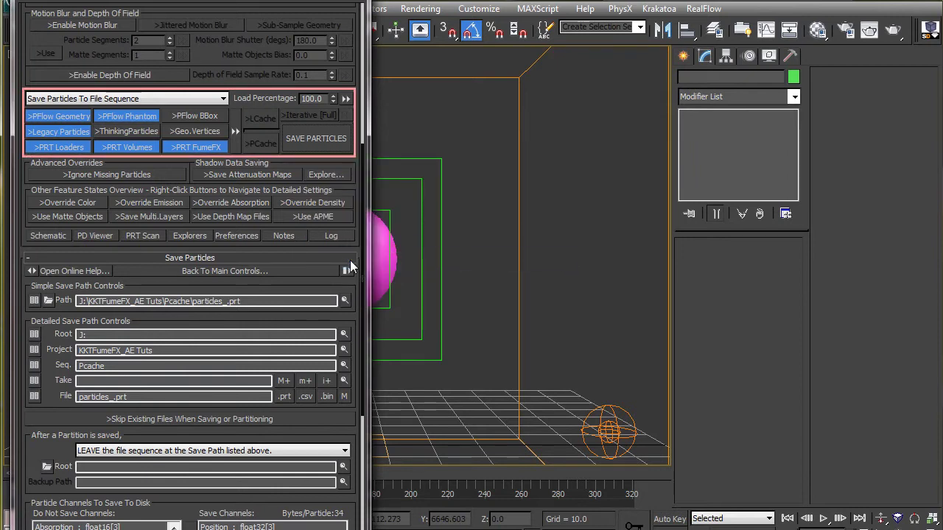
Set the particle save path to New folder inside KKTFumeFX_AE Tuts and use the scene's name, 09_open_, as the file name.
left_click(49, 302)
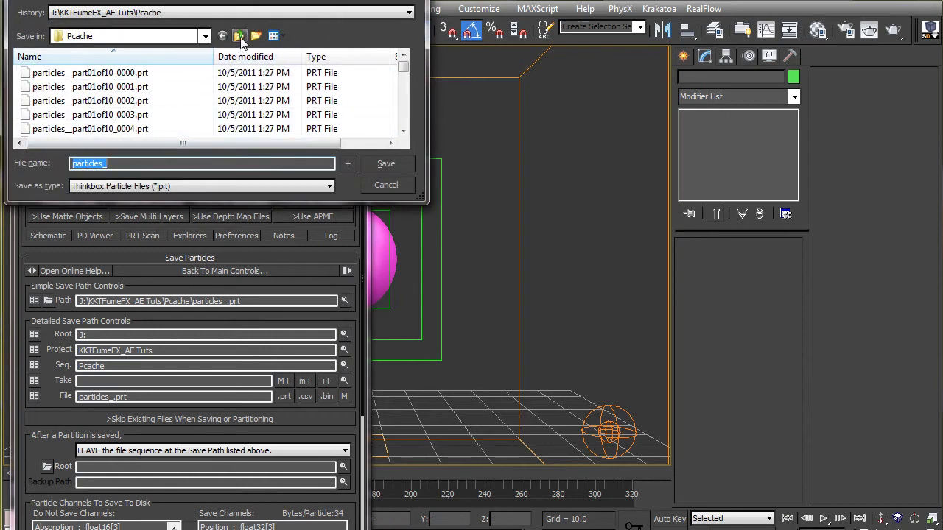
left_click(241, 36)
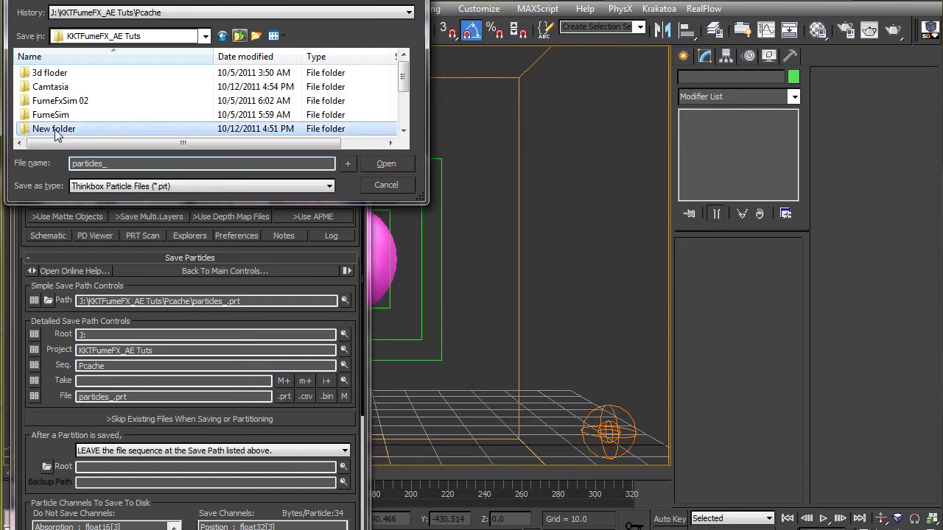
double_click(29, 129)
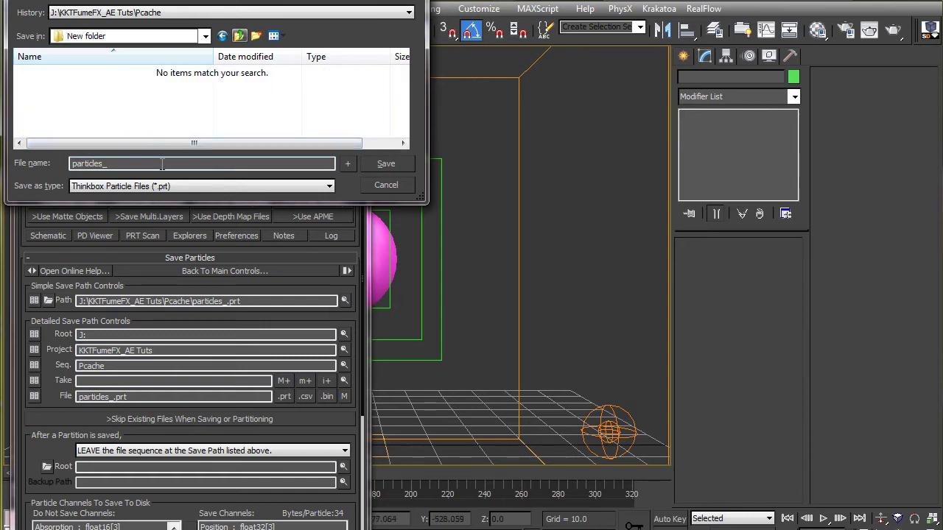
left_click_drag(162, 163, 50, 163)
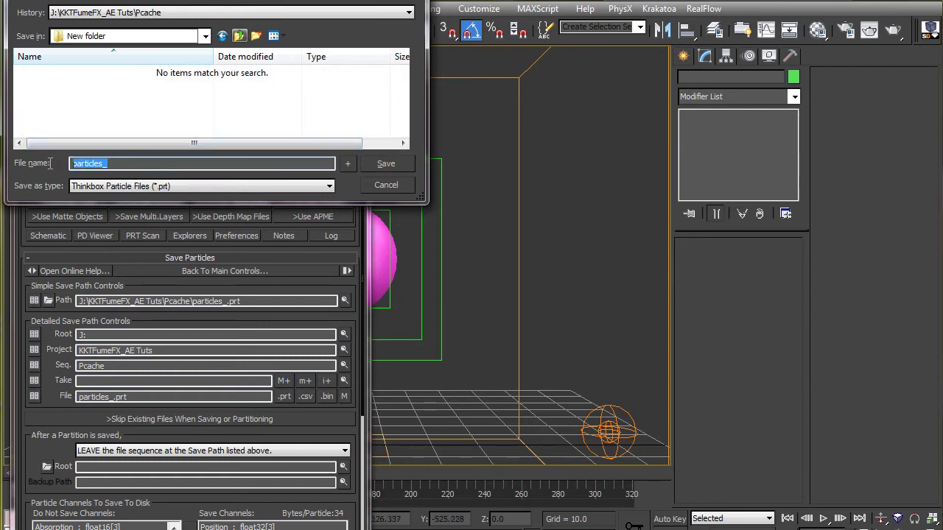
left_click(372, 165)
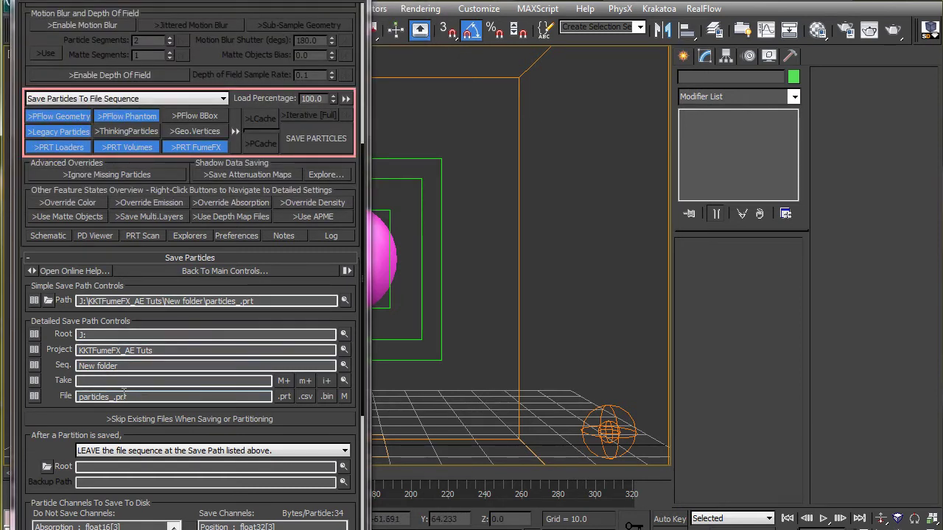
left_click_drag(109, 396, 76, 396)
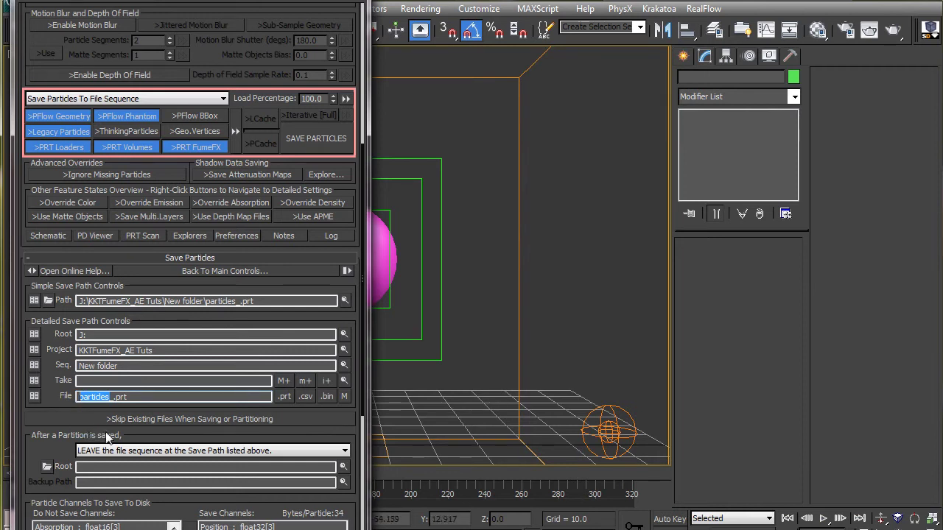
left_click(344, 397)
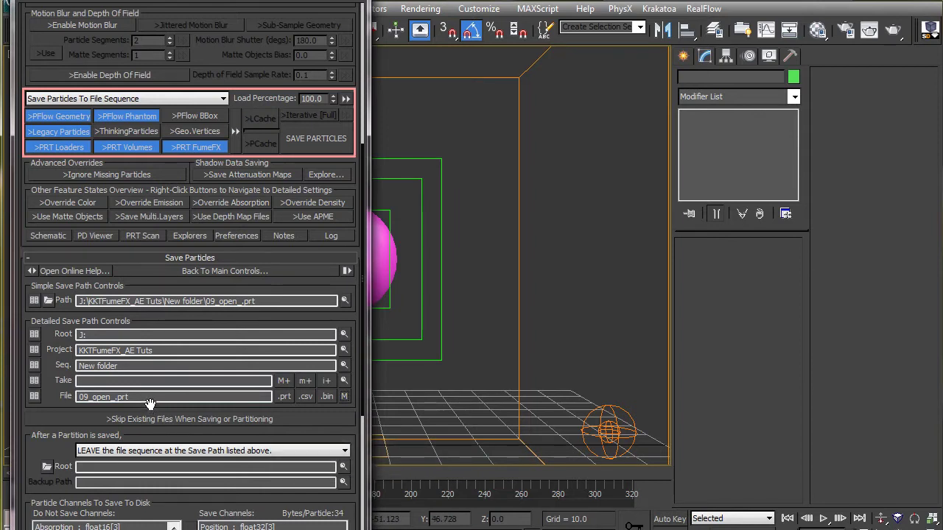
Exclude the ID, Color, Density and LifeSpan channels from the particle channels saved to disk.
left_click_drag(149, 404, 173, 157)
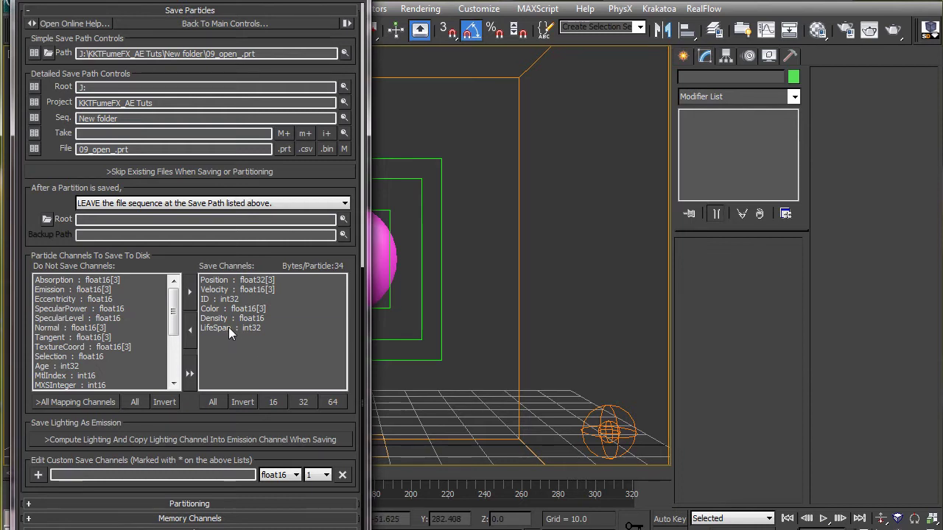
left_click_drag(228, 327, 225, 301)
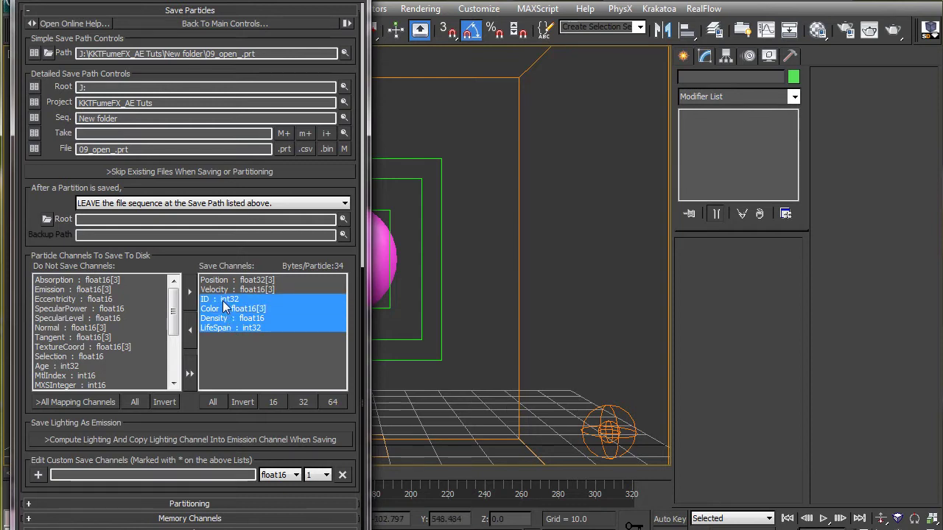
left_click(189, 332)
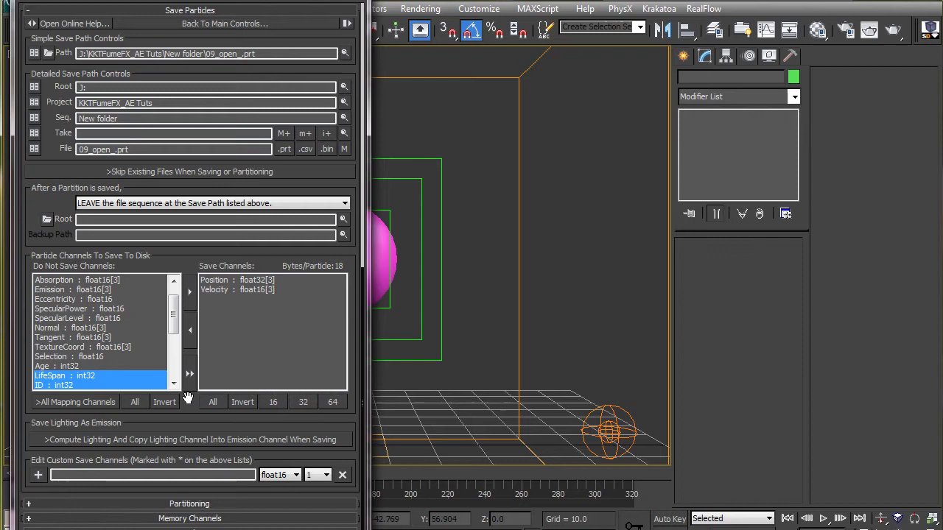
Expand the Partitioning settings and enable skipping existing files when saving.
scroll(188, 399, "down", 1)
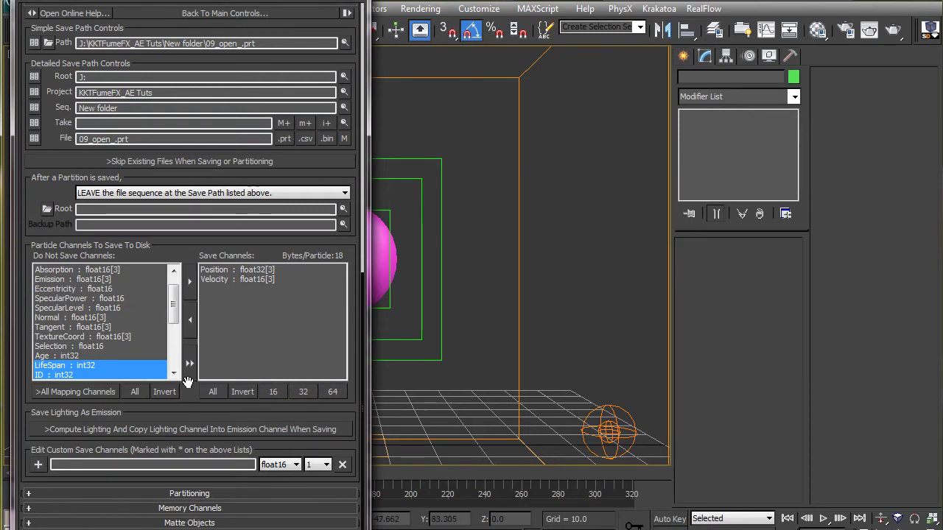
left_click(191, 494)
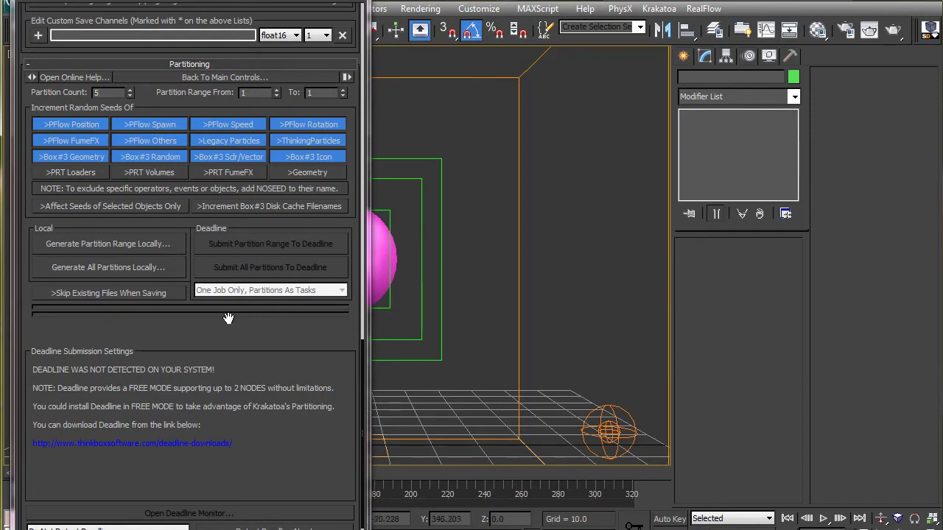
left_click_drag(226, 319, 229, 348)
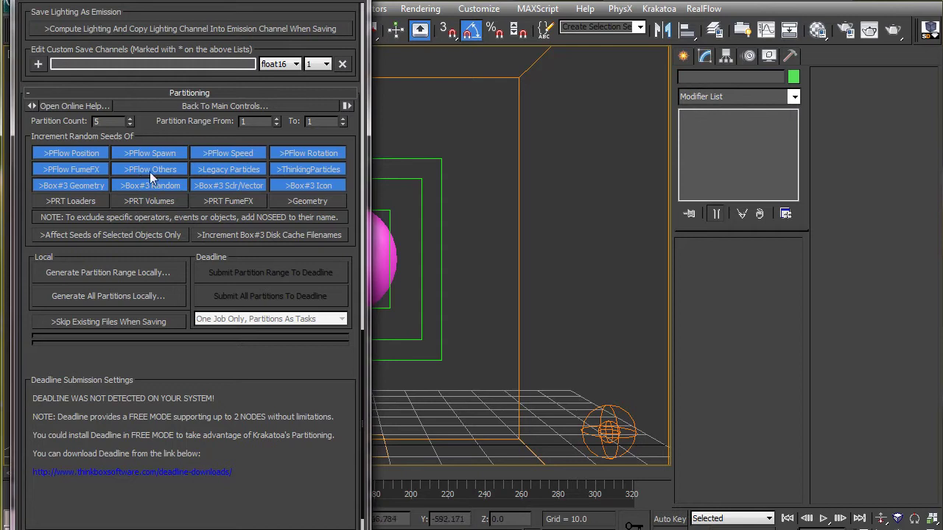
double_click(103, 122)
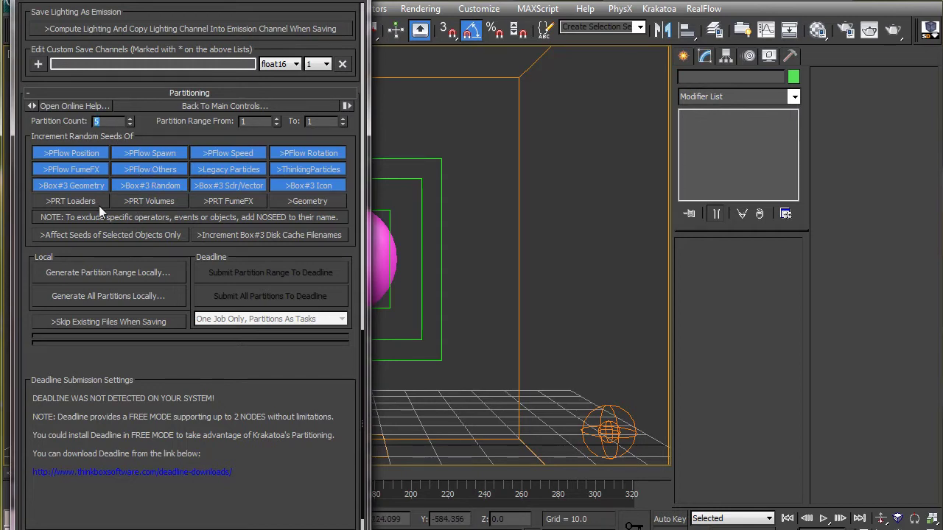
left_click(132, 259)
left_click(140, 326)
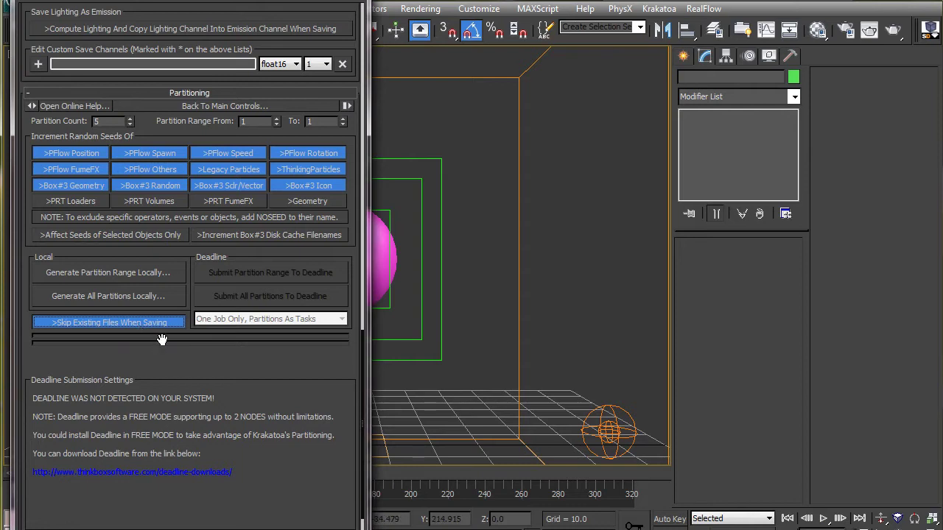
Start generating all partitions locally and cancel the run.
left_click(131, 295)
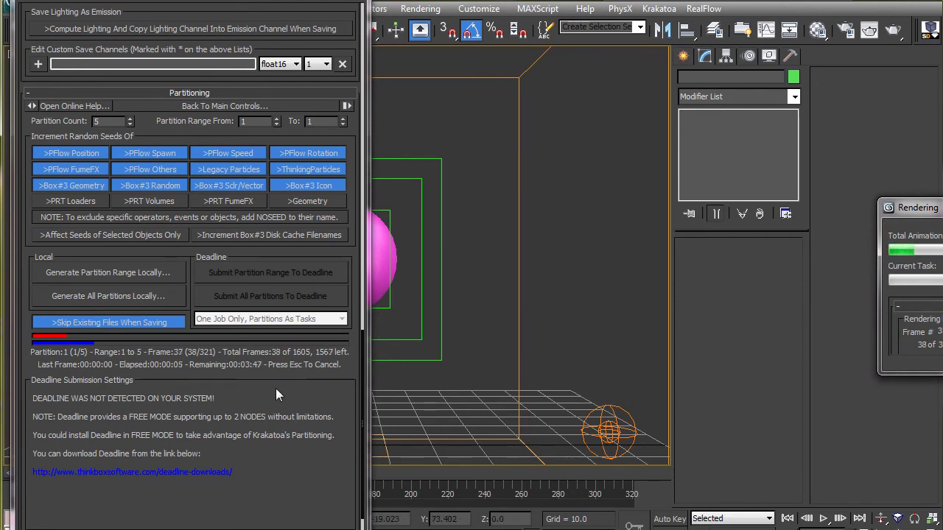
key("Escape")
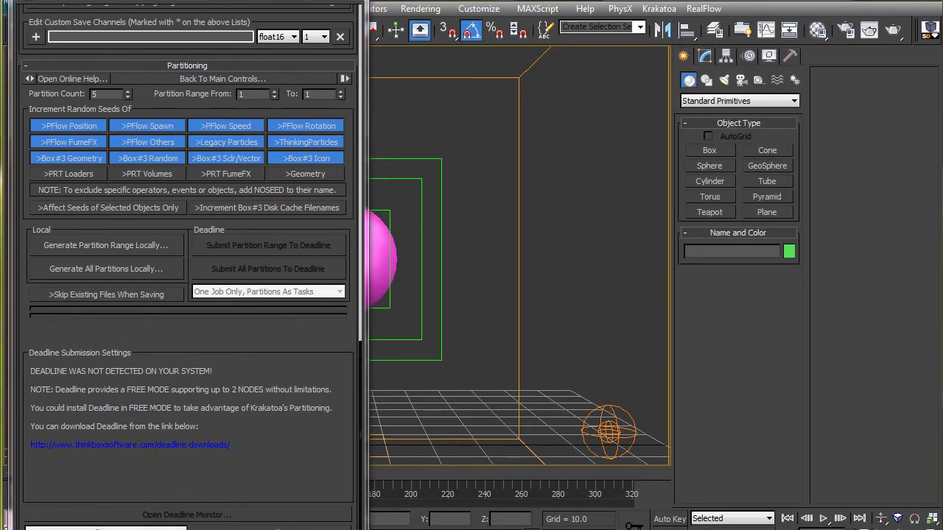
Set the Krakatoa render mode back to Render Scene Particles.
scroll(326, 332, "up", 5)
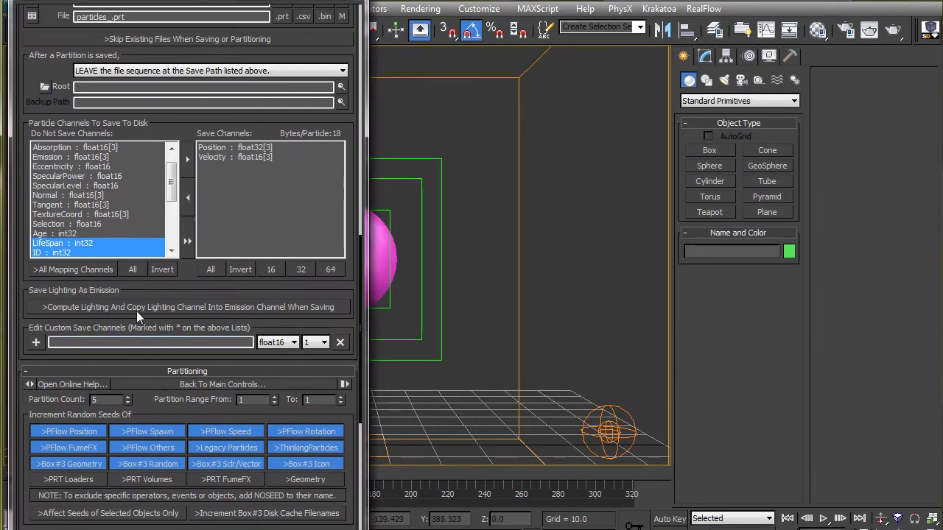
scroll(180, 131, "up", 5)
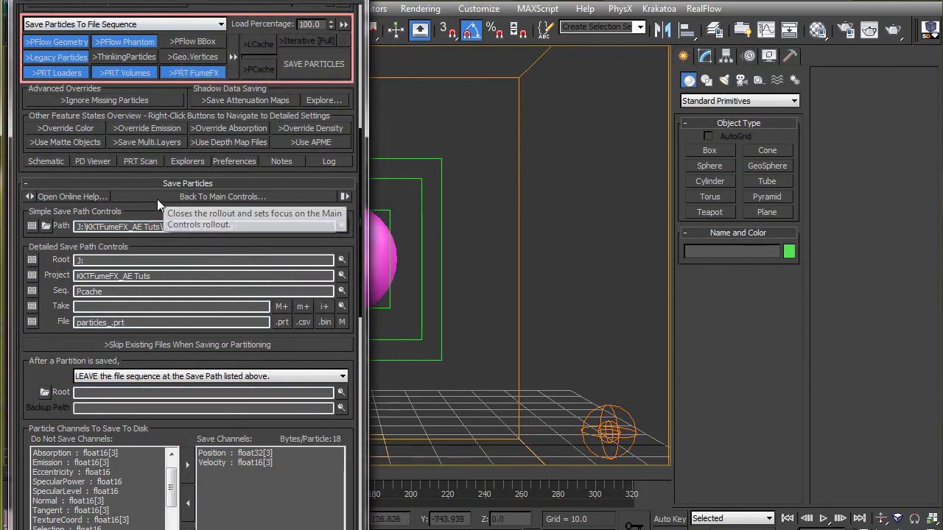
scroll(153, 223, "up", 1)
scroll(153, 223, "up", 4)
left_click(188, 243)
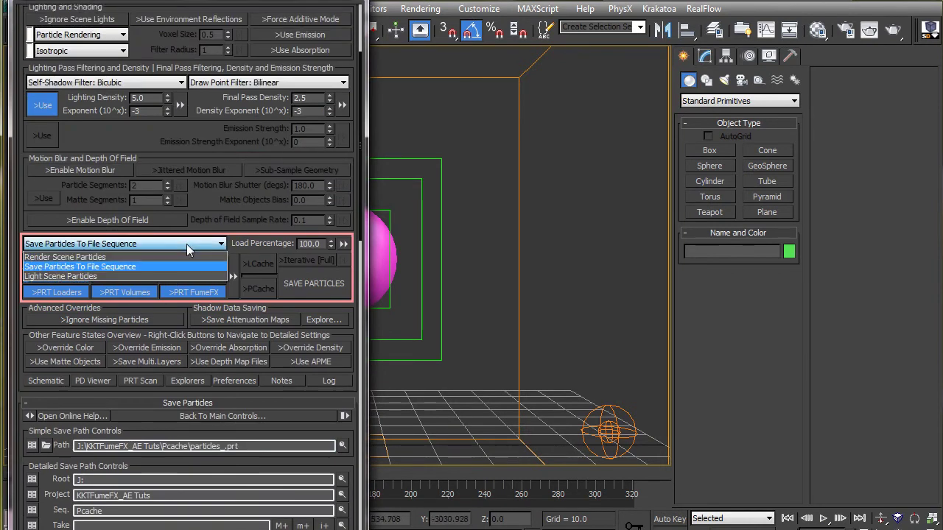
left_click(183, 257)
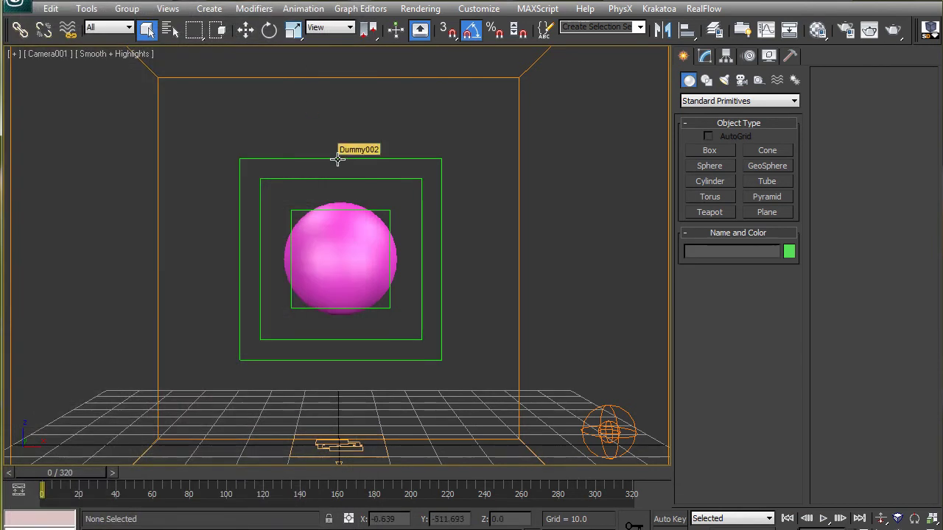
Turn off Event 001 and PF Source 001 in Particle View and close it.
key("6")
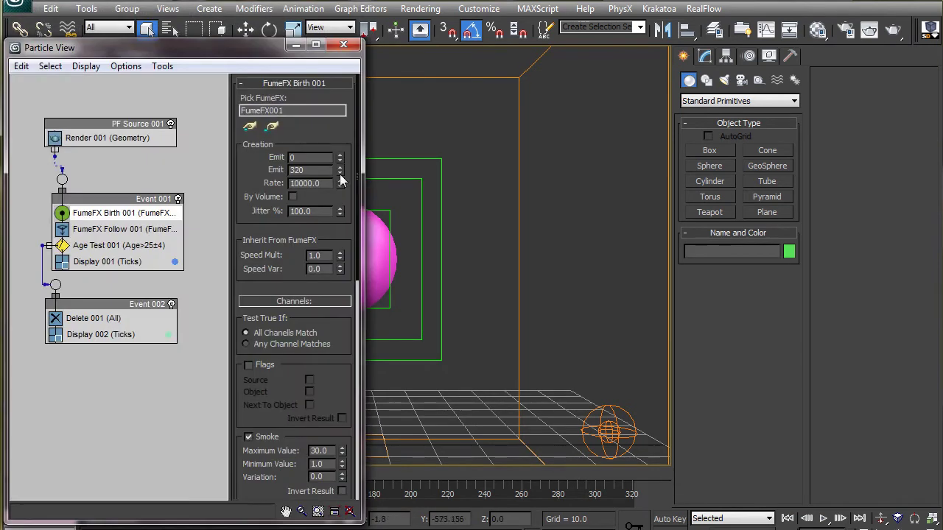
left_click(178, 200)
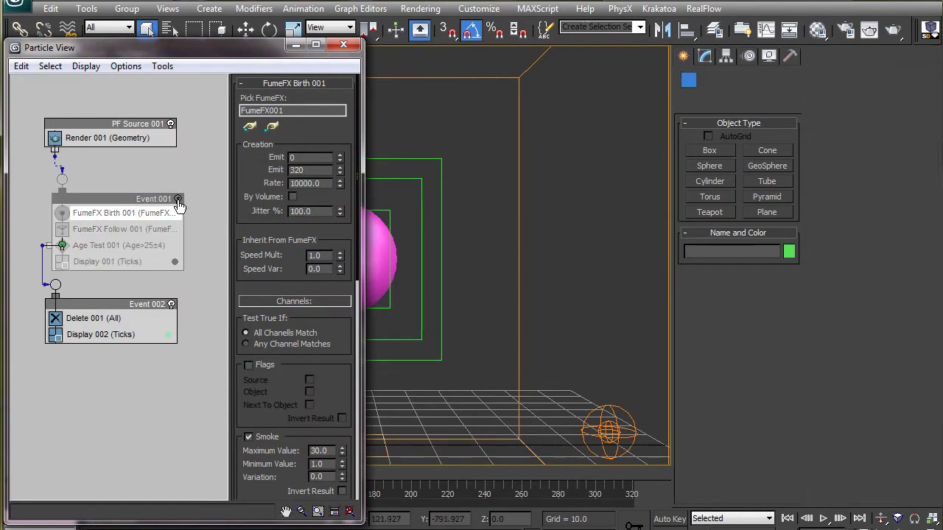
left_click(170, 124)
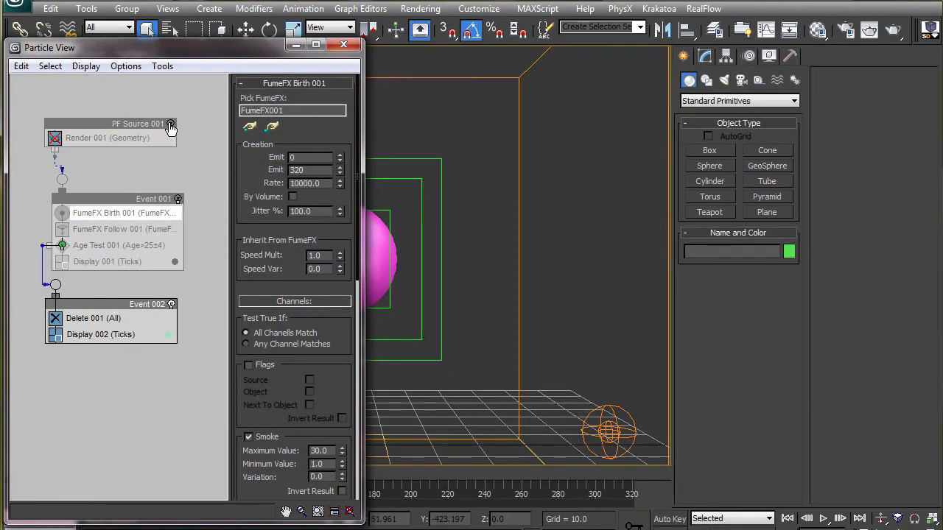
left_click(343, 45)
Select all objects in the camera view, move them onto a new layer, and hide that layer.
left_click_drag(110, 132, 631, 458)
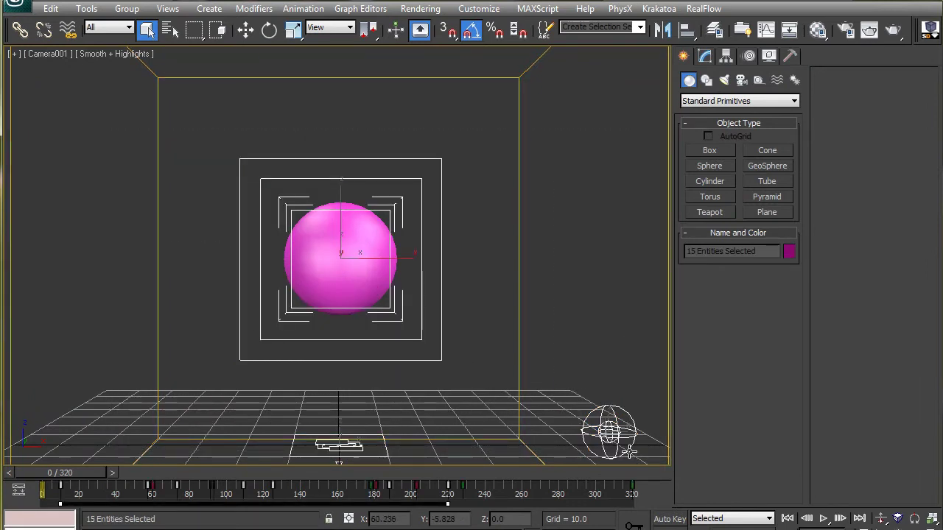
left_click(715, 30)
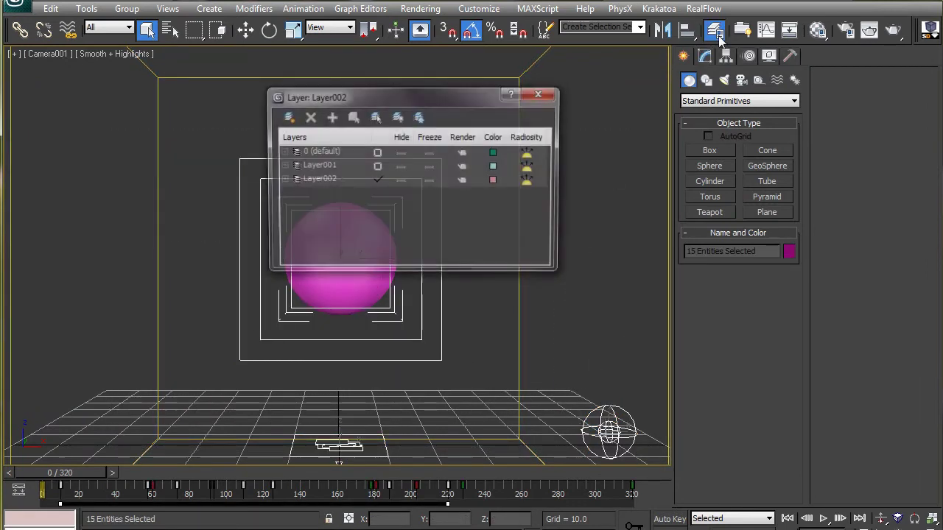
left_click(287, 118)
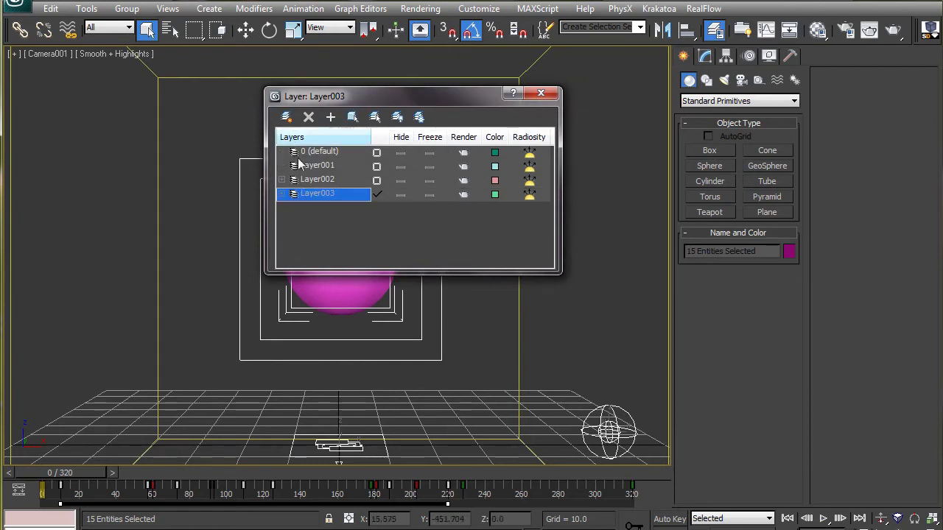
left_click(399, 194)
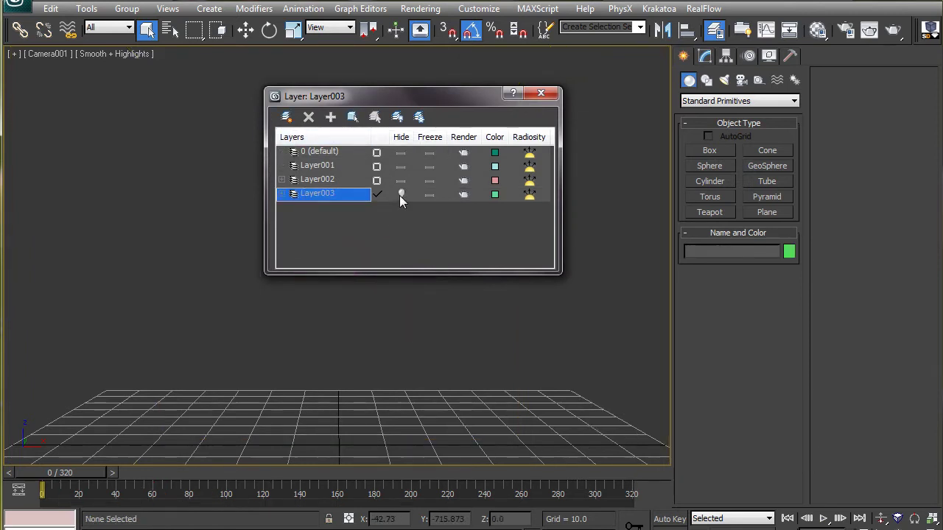
Make layer 0 (default) the current layer and close the layer manager.
left_click(399, 154)
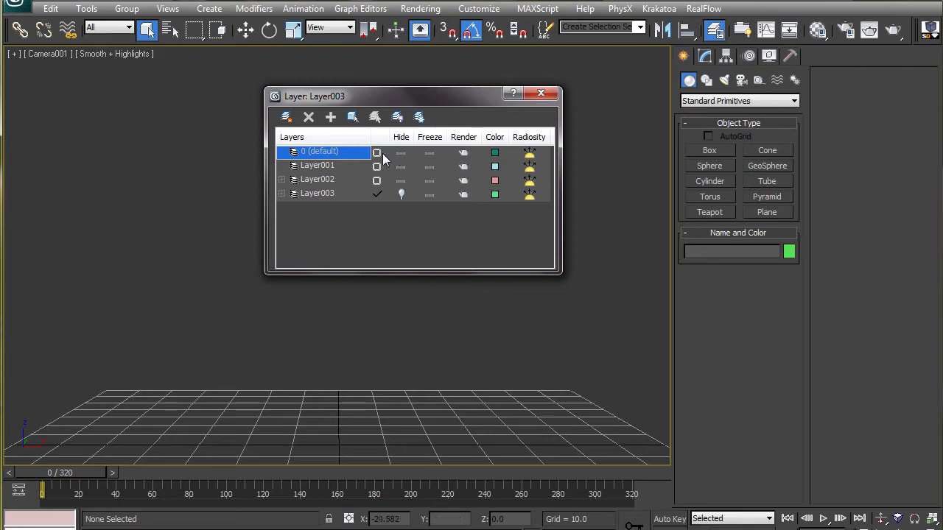
left_click(377, 153)
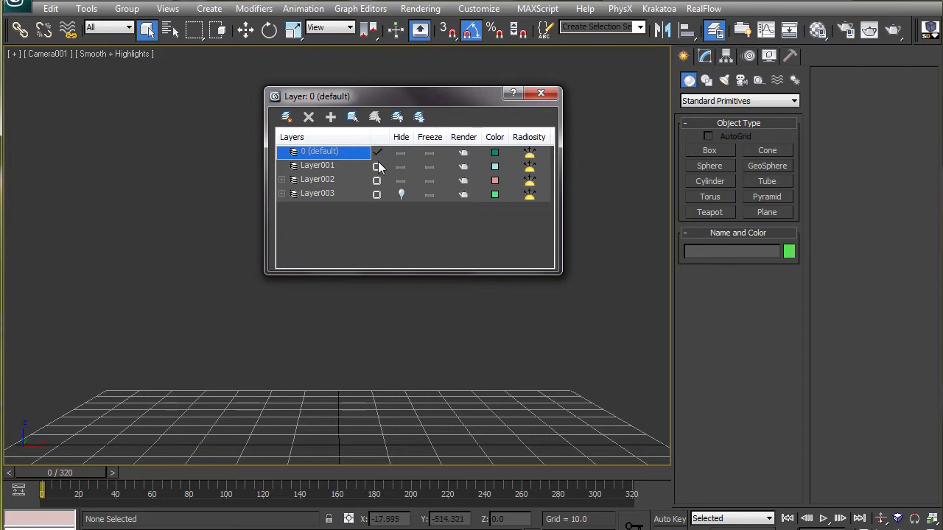
left_click(540, 96)
Create a Krakatoa PRT Loader near the centre of the ground grid with an icon size of about 25.6.
left_click(727, 101)
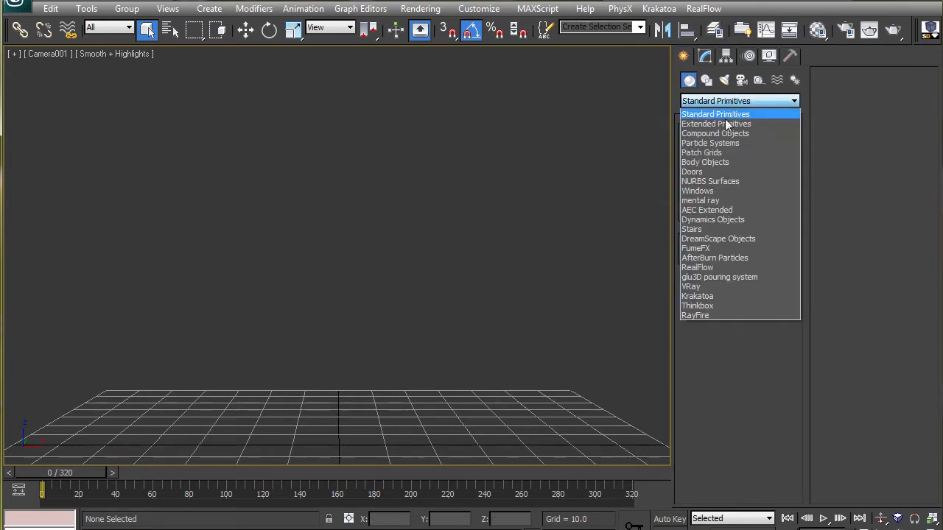
left_click(704, 296)
left_click(757, 166)
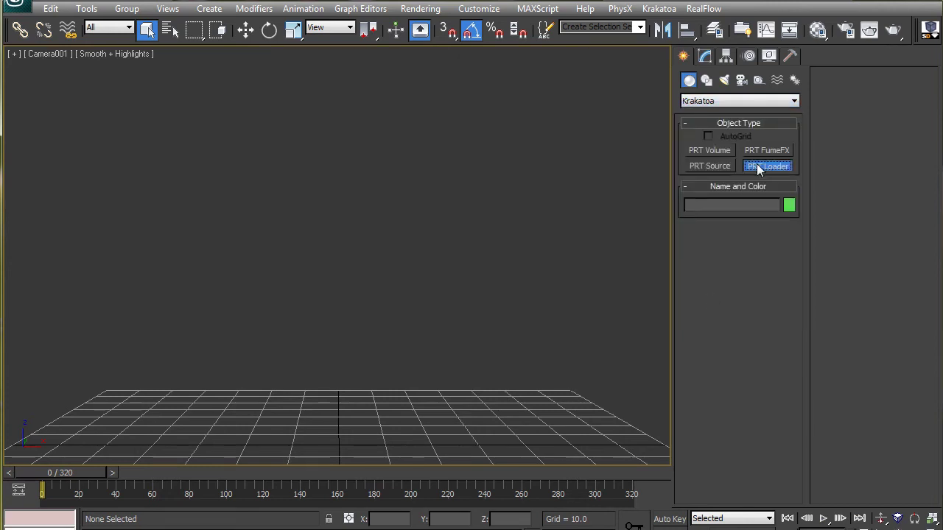
left_click_drag(336, 442, 492, 468)
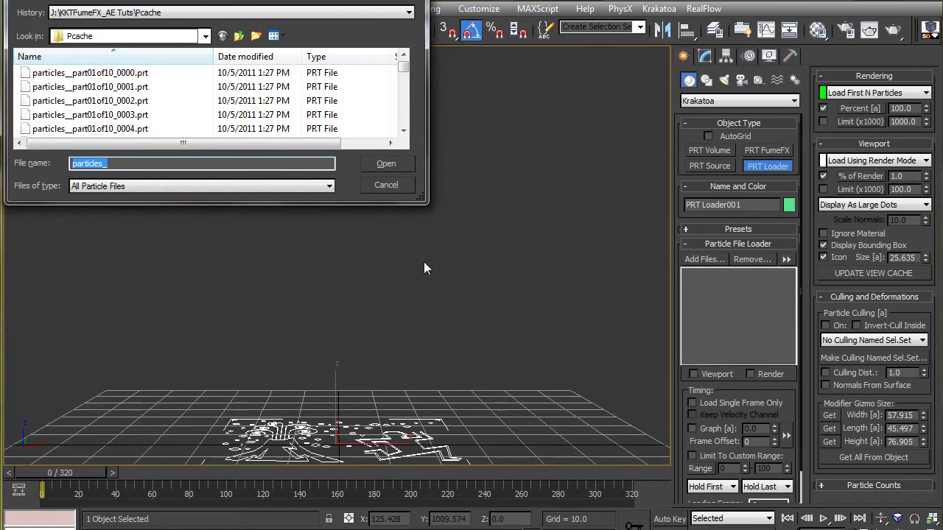
Load particles__part3of5_0280.prt from the Pcache folder into the PRT Loader together with its other partitions.
left_click_drag(408, 69, 406, 103)
left_click(88, 86)
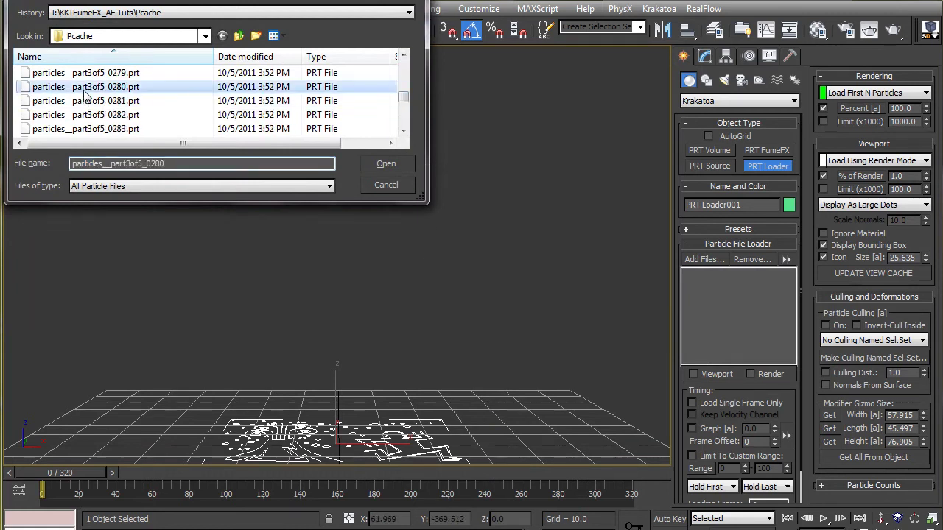
left_click(385, 164)
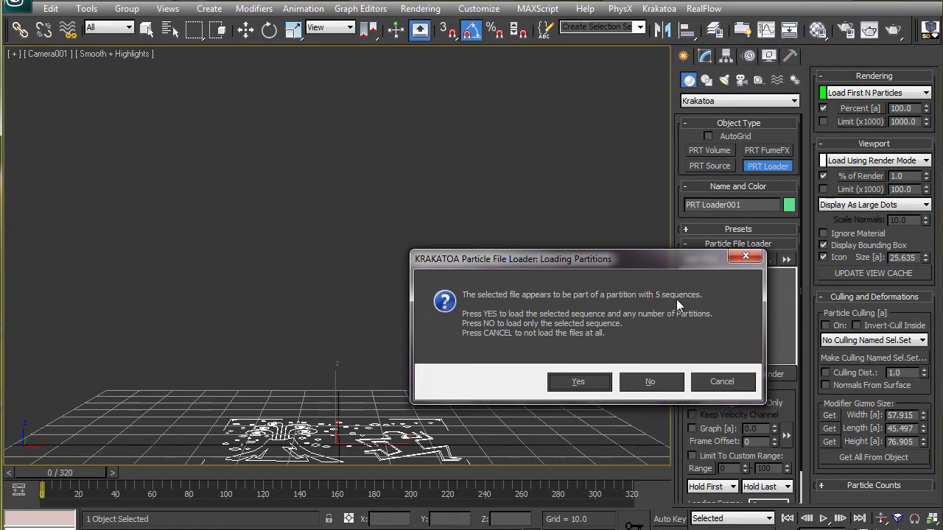
left_click(579, 385)
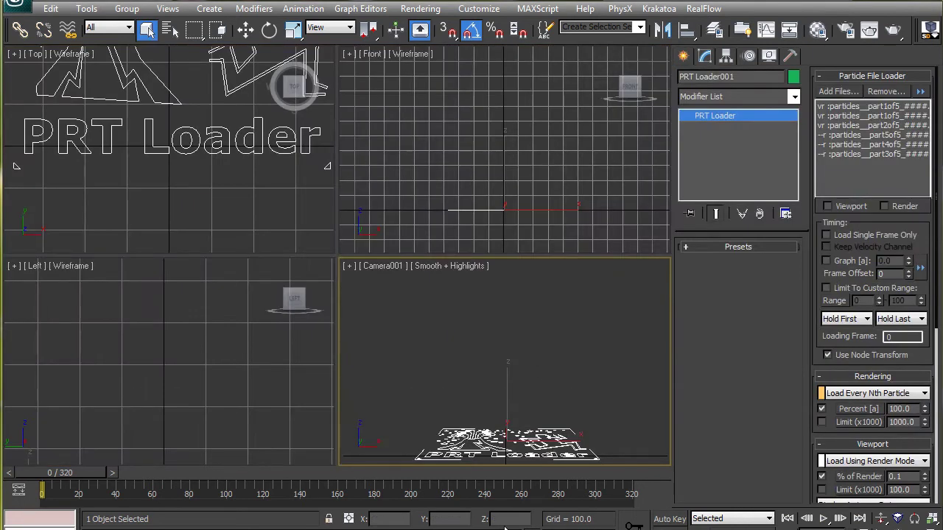
Keep viewport display on only for the first part1of5 entry in the PRT Loader's file list, and scrub the timeline to frame 102.
left_click_drag(78, 469, 235, 476)
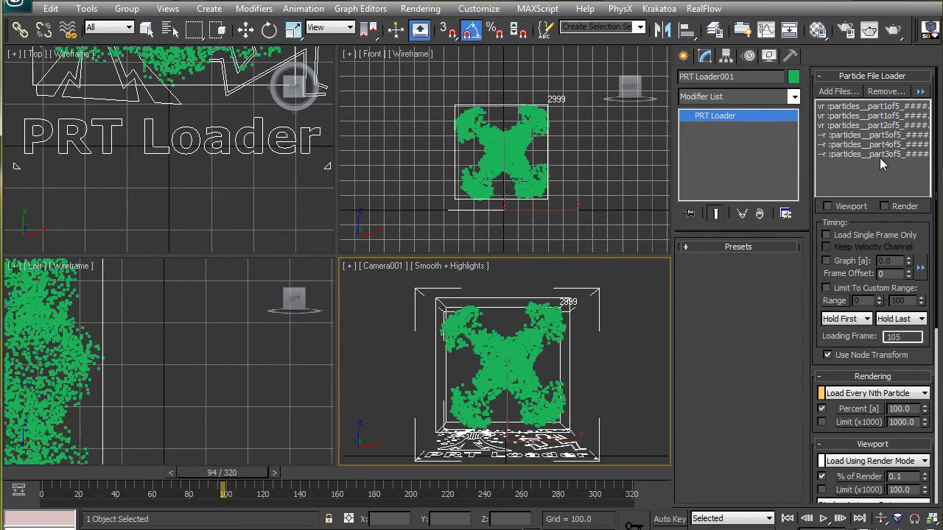
left_click_drag(876, 157, 865, 140)
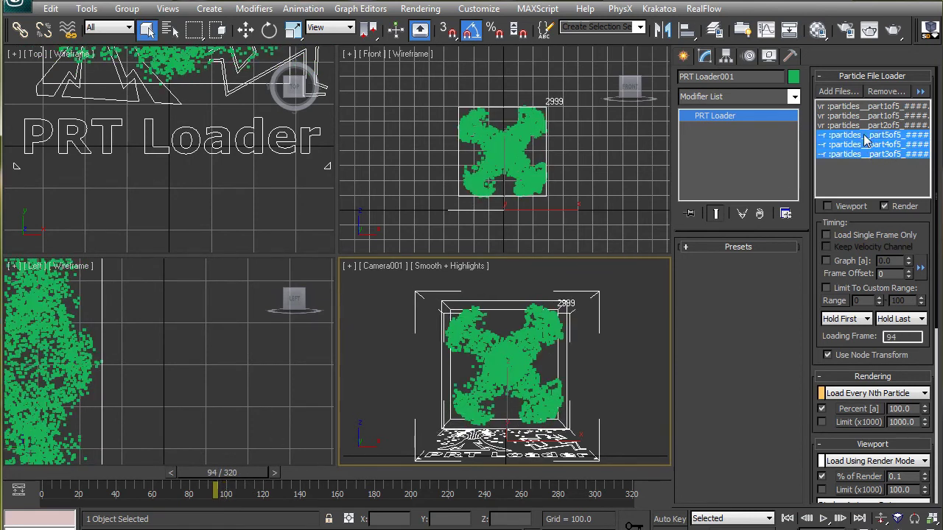
left_click(827, 206)
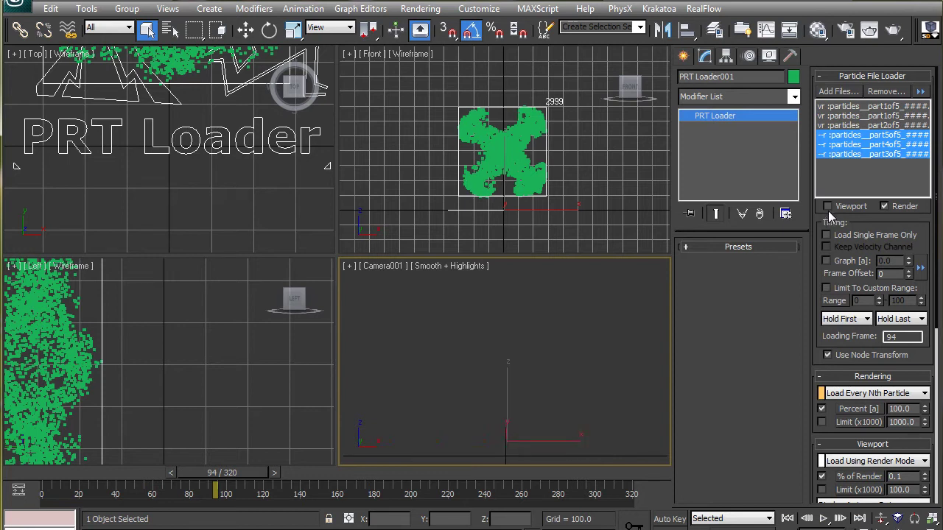
left_click(837, 127)
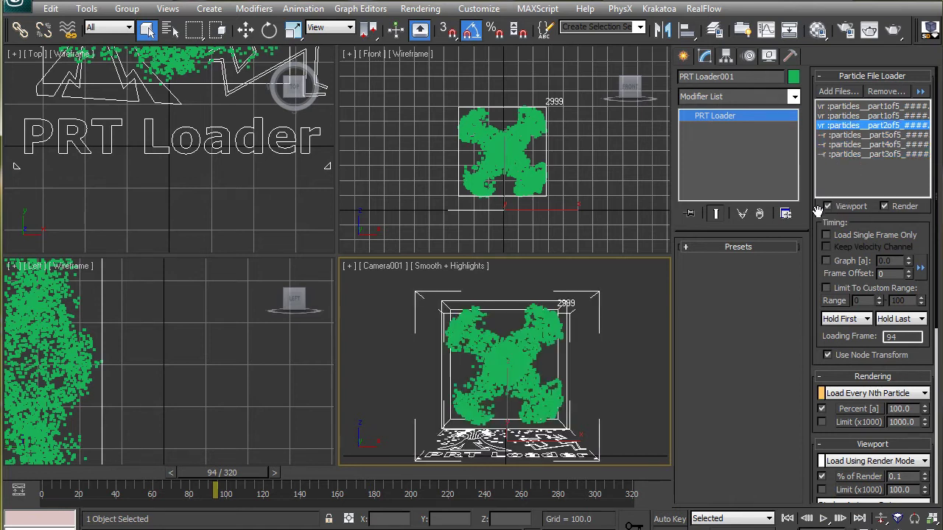
left_click(842, 116)
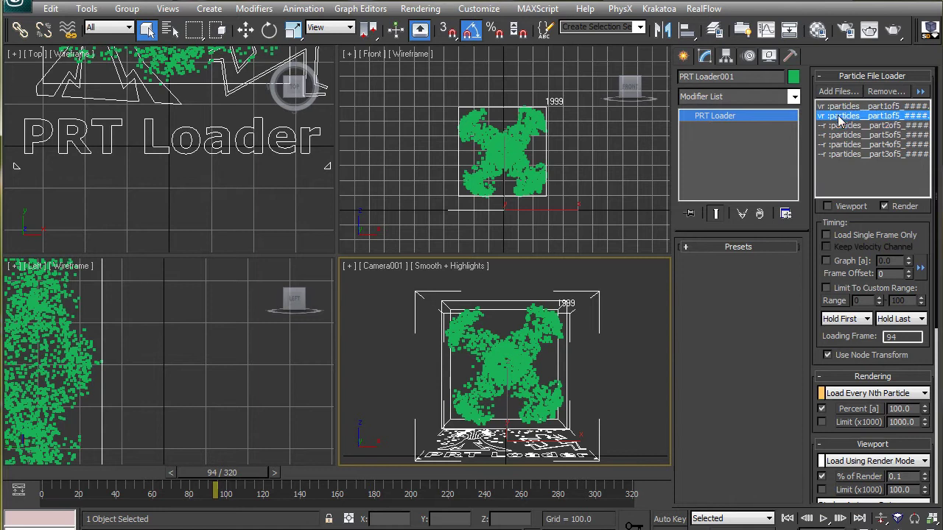
left_click(826, 206)
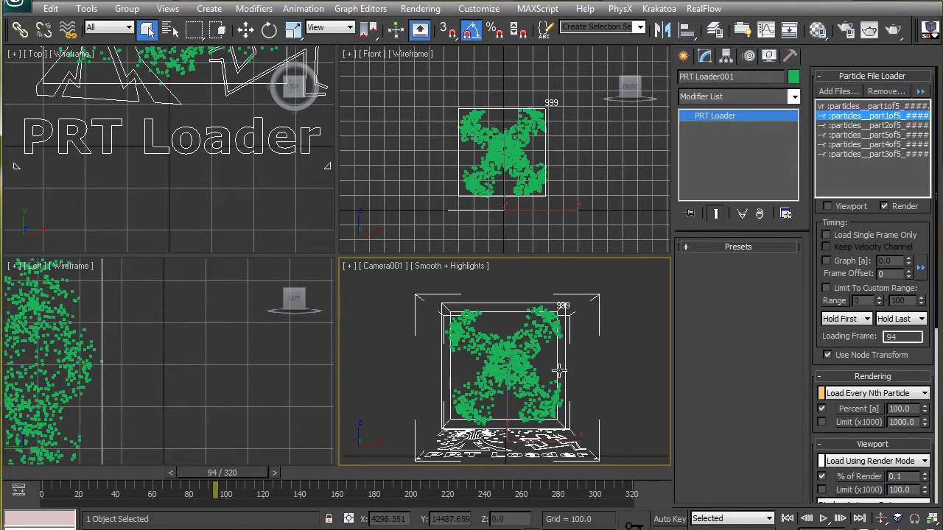
left_click_drag(215, 478, 210, 478)
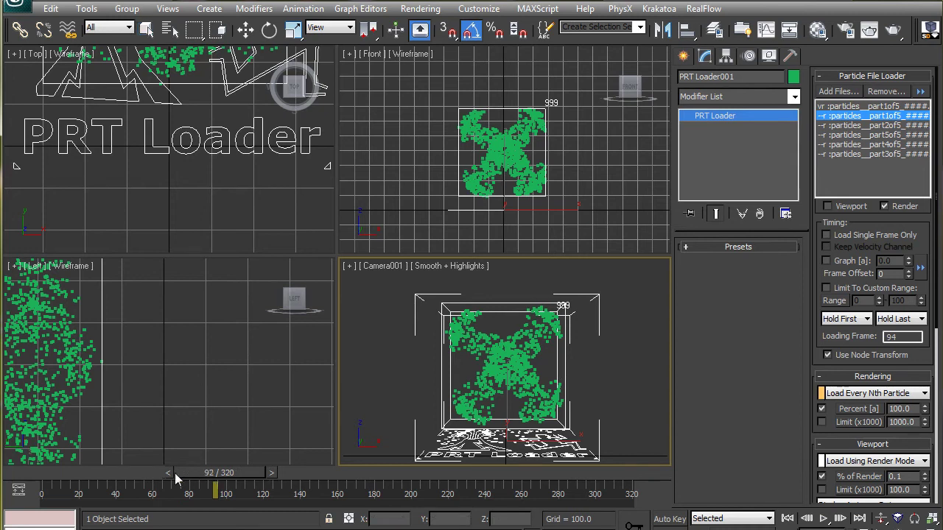
left_click_drag(137, 479, 227, 479)
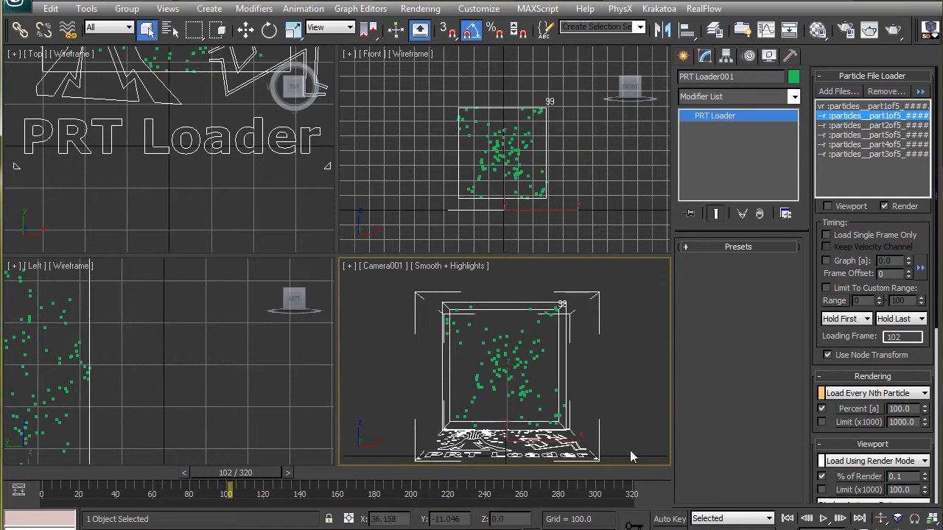
Try the Load First N Particles rendering mode and return to Load Every Nth Particle.
left_click(847, 394)
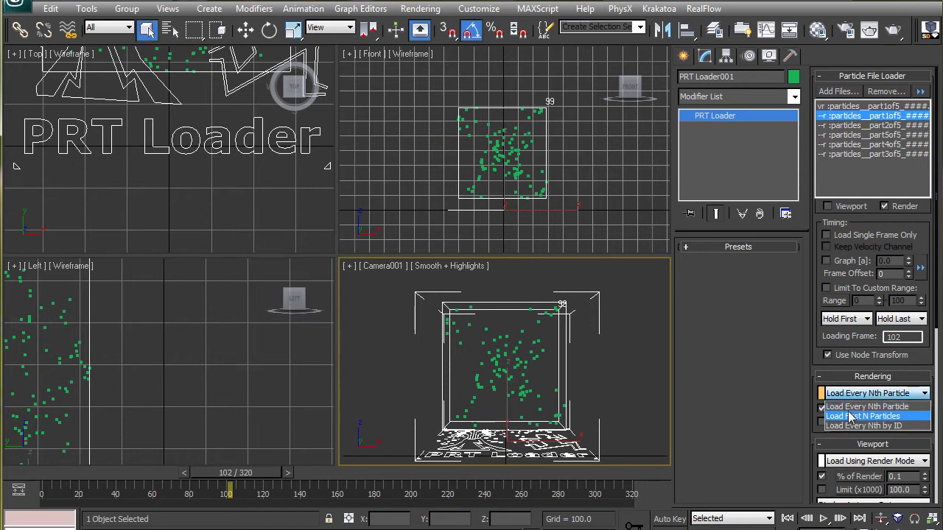
left_click(854, 416)
left_click(847, 394)
left_click(847, 407)
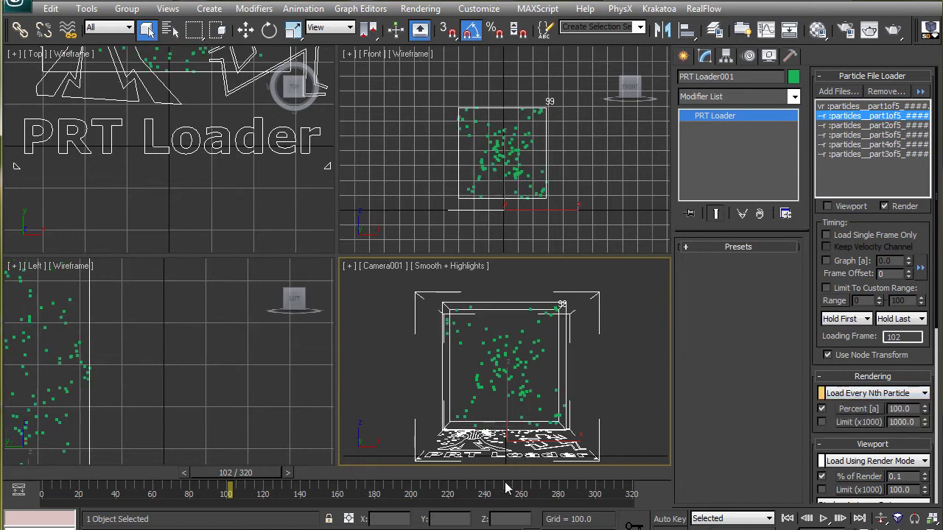
Set the PRT Loader's viewport % of Render to 0.01.
left_click_drag(810, 442, 813, 318)
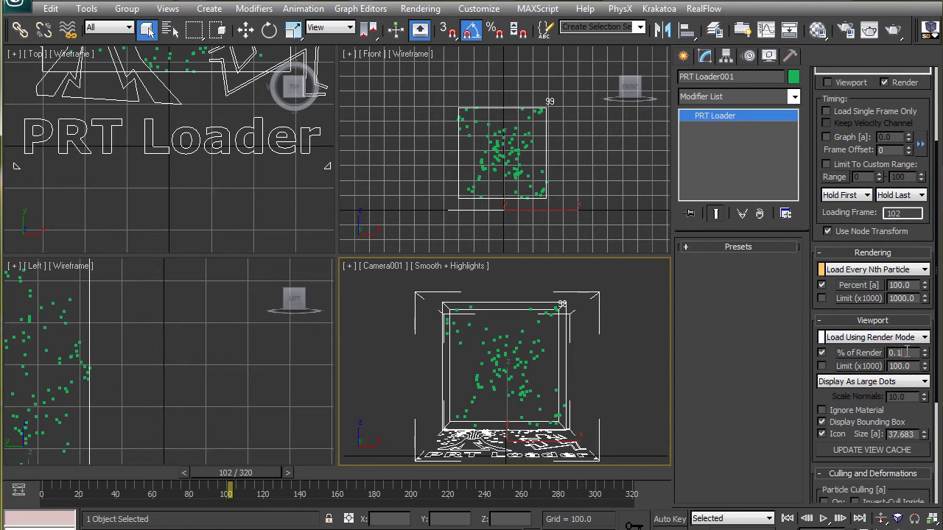
key("BackSpace")
key("BackSpace")
key("BackSpace")
type(".01")
key("Return")
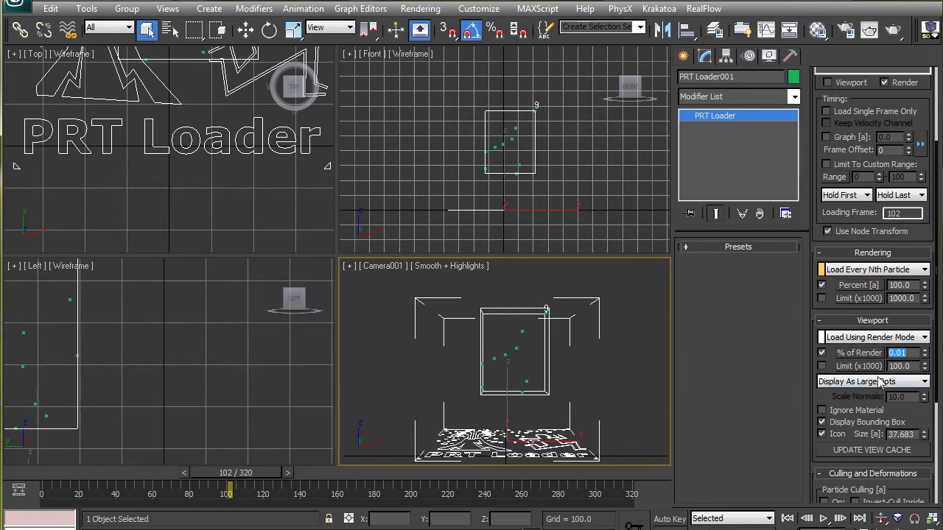
Set the viewport % of Render to 0.1 and scrub the timeline back to frame 37.
type("0.1")
key("Return")
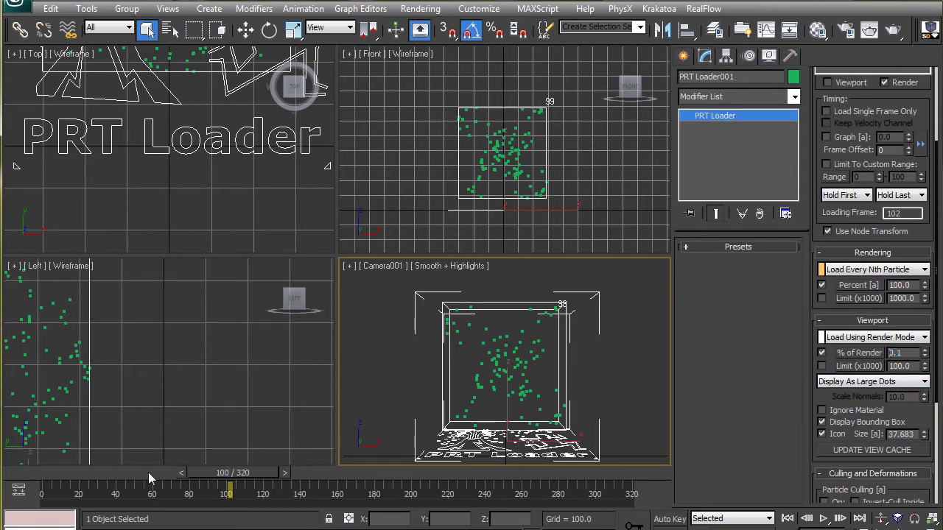
left_click_drag(234, 472, 133, 480)
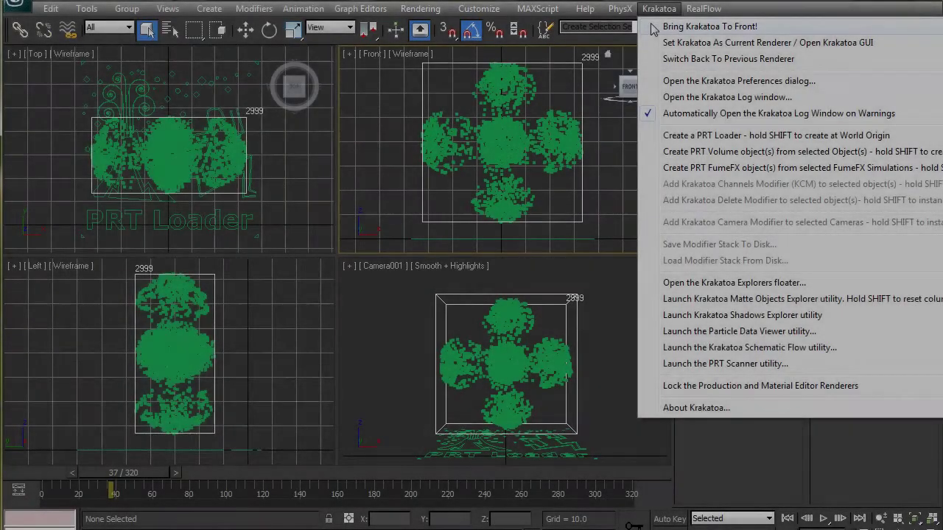
Open the Krakatoa render settings, expand the Main Controls, and render the Front view.
left_click(737, 42)
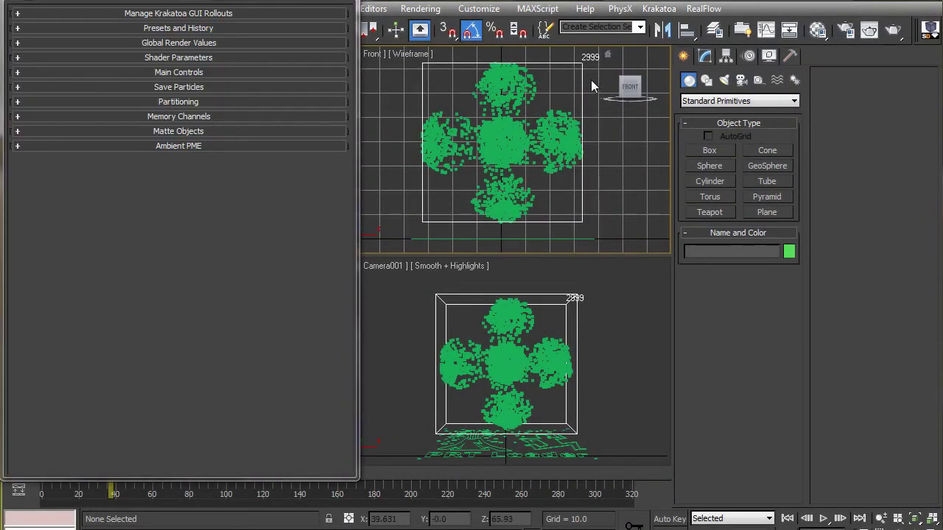
left_click(172, 72)
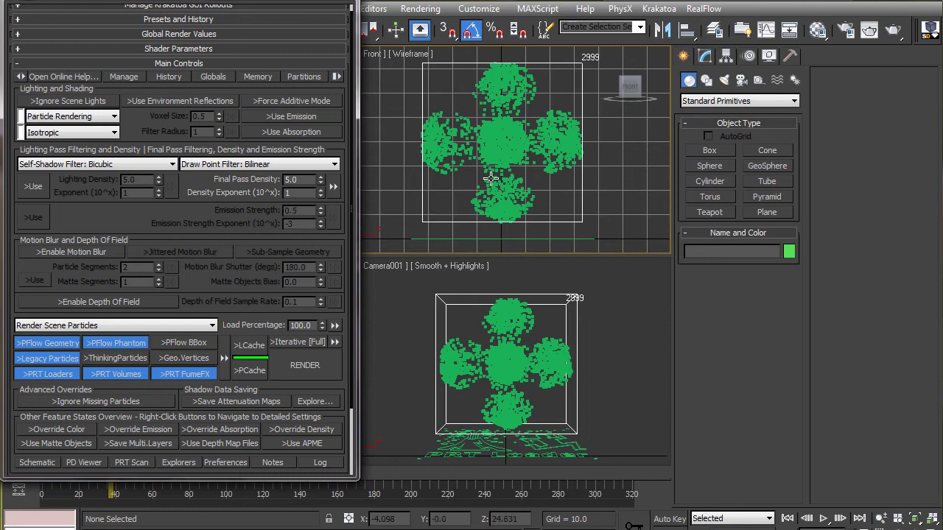
left_click(894, 34)
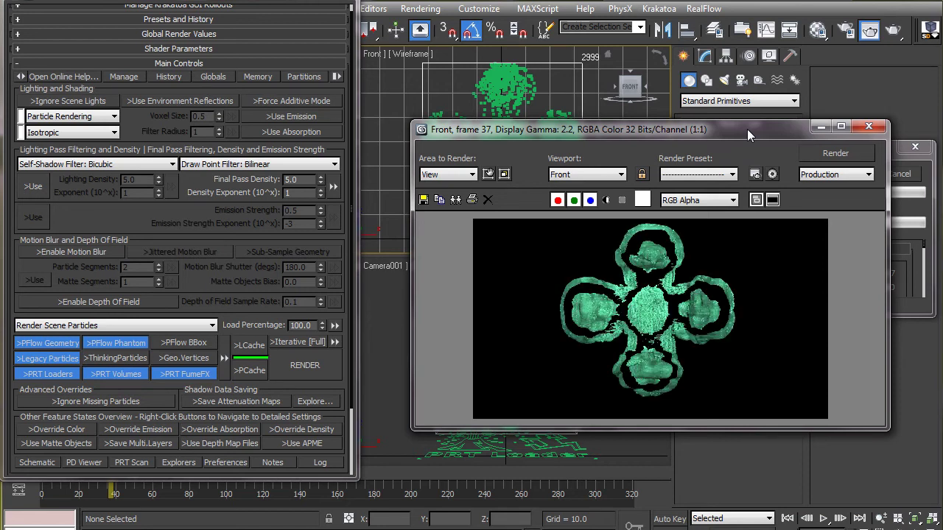
Clone the rendered frame window and arrange the clone below the original for comparison.
left_click_drag(745, 129, 709, 13)
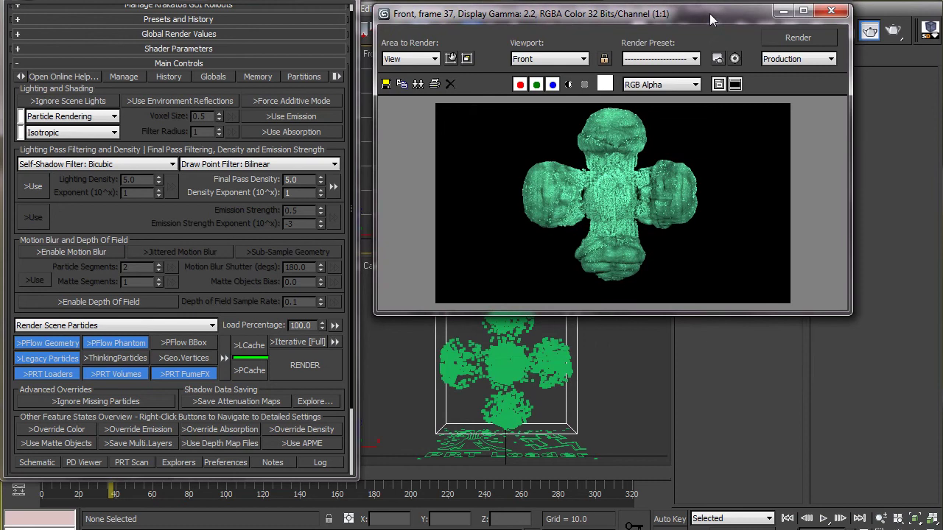
left_click(418, 84)
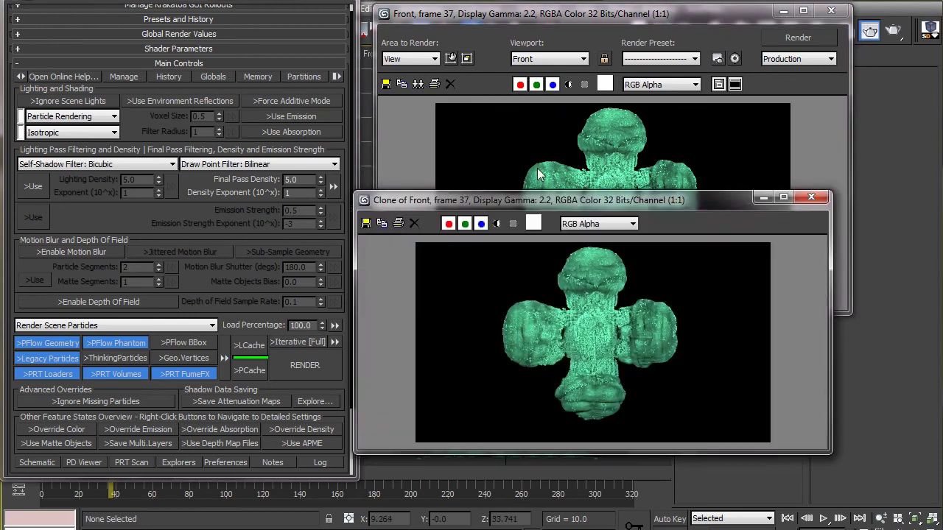
left_click_drag(567, 198, 587, 295)
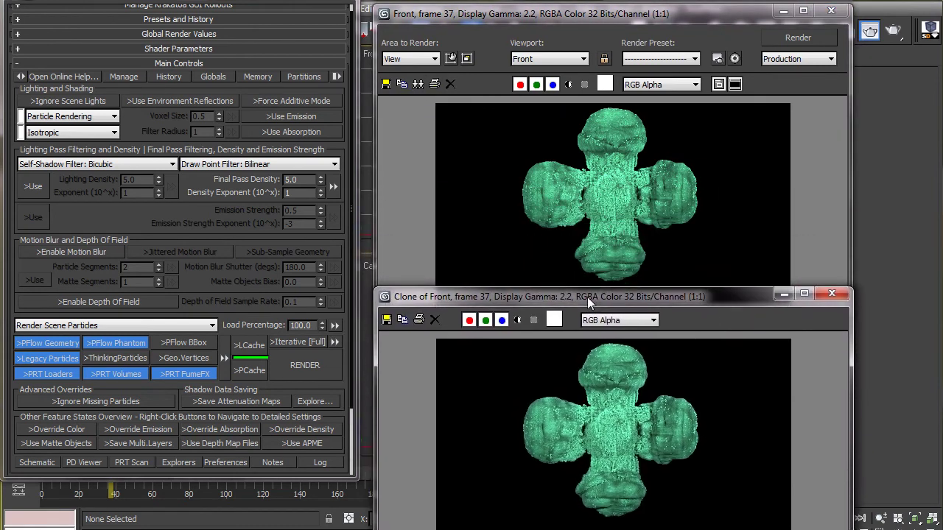
Set the final pass Density Exponent to -5 and render the Front view again.
double_click(298, 192)
type("-5")
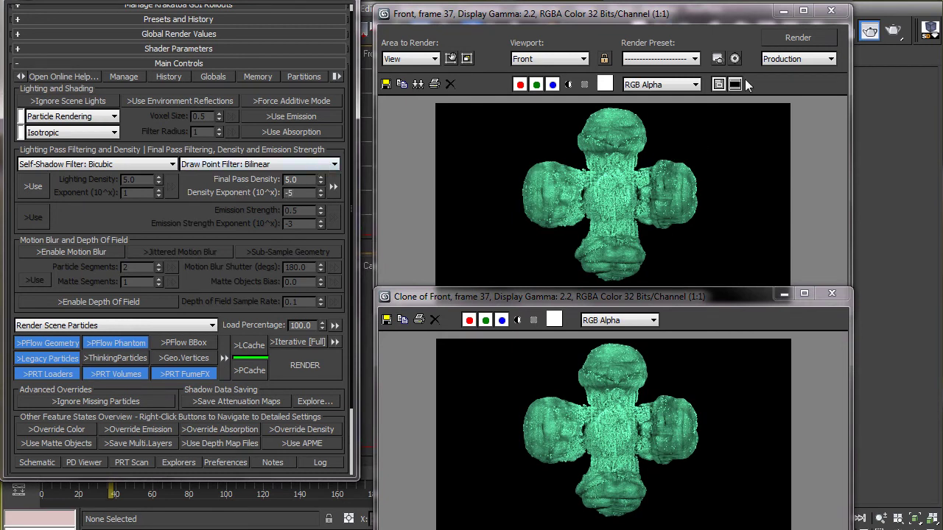
left_click(784, 38)
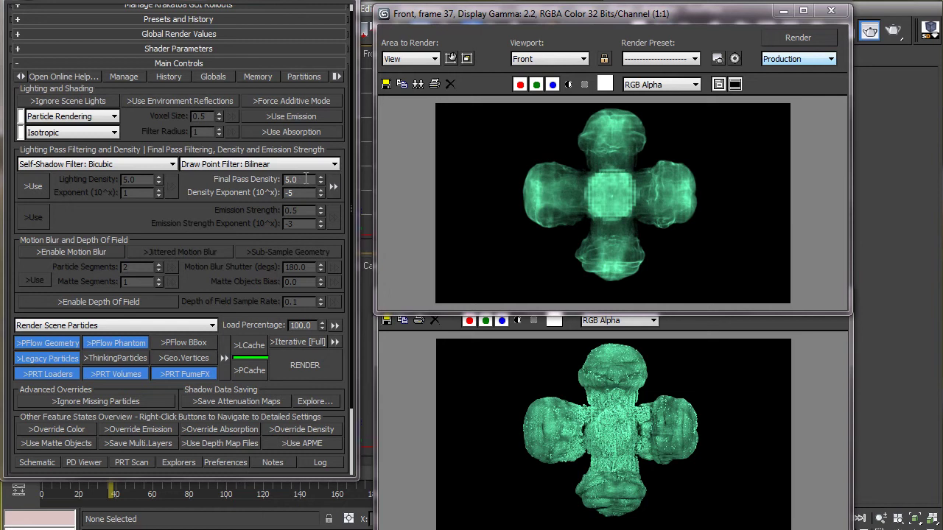
Set the Final Pass Density to 1 and its Density Exponent to -2.
left_click_drag(304, 181, 263, 181)
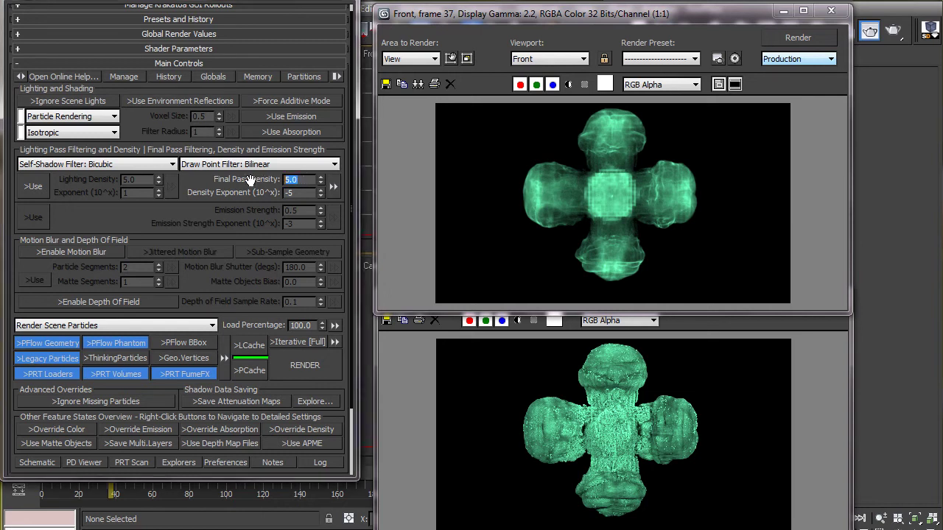
type("1")
key("Tab")
type("-2")
Replace the old cloned frame with a new clone of the current render, placed below the original for comparison.
left_click(792, 366)
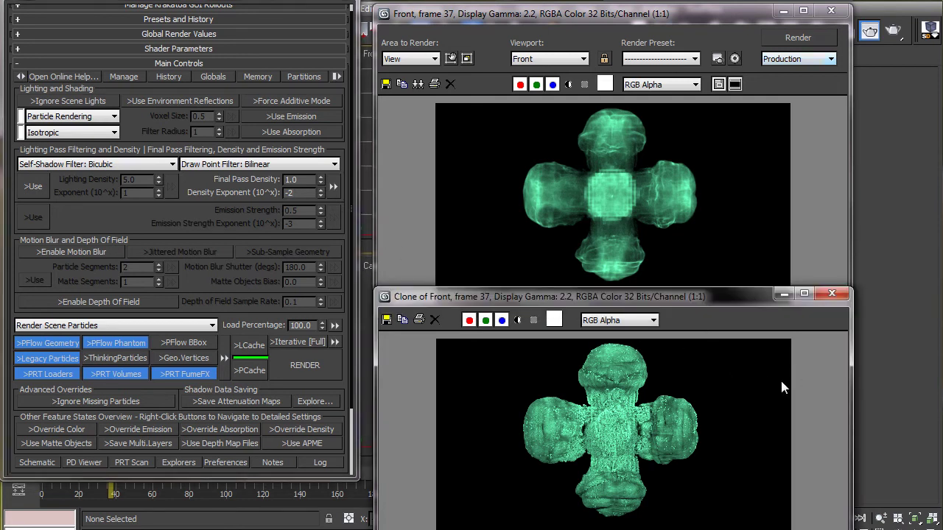
left_click(832, 295)
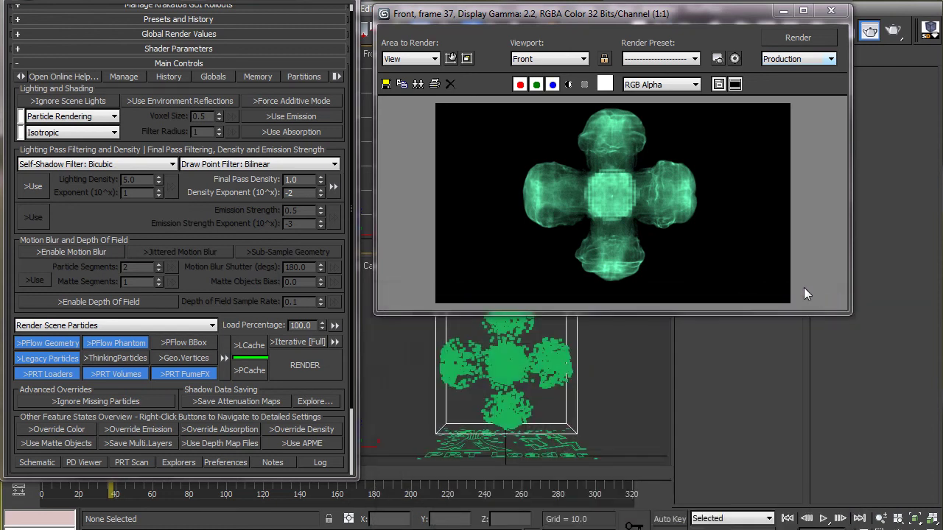
left_click(418, 84)
left_click_drag(592, 204, 609, 304)
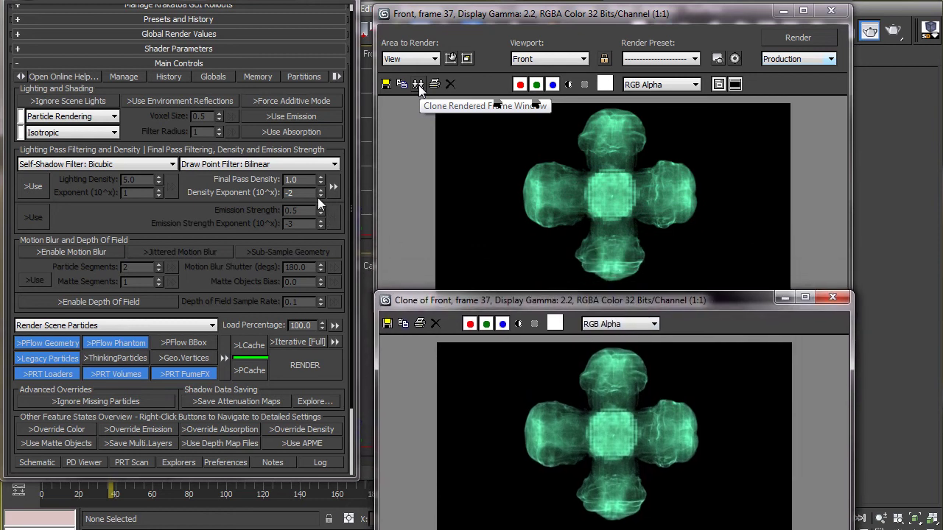
Set the final pass Density Exponent to -6 and render the Front view.
double_click(289, 192)
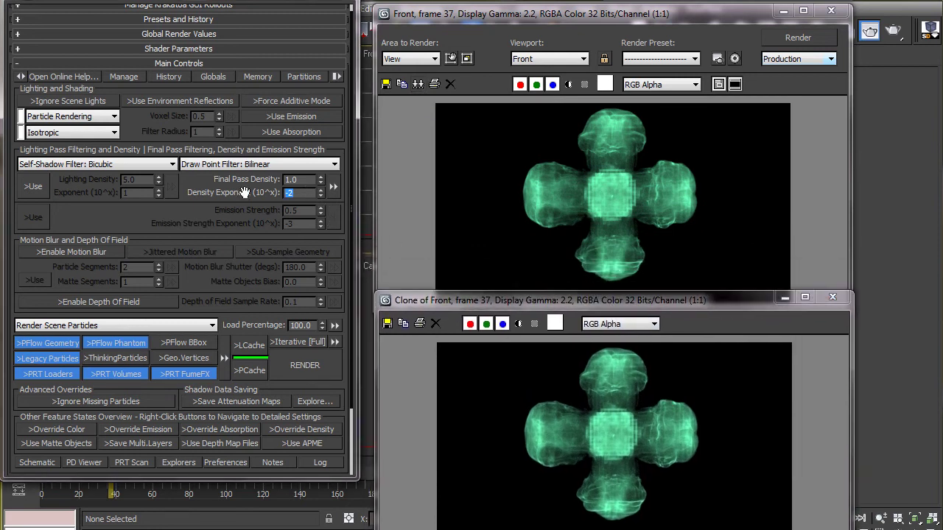
type("-6")
left_click(802, 43)
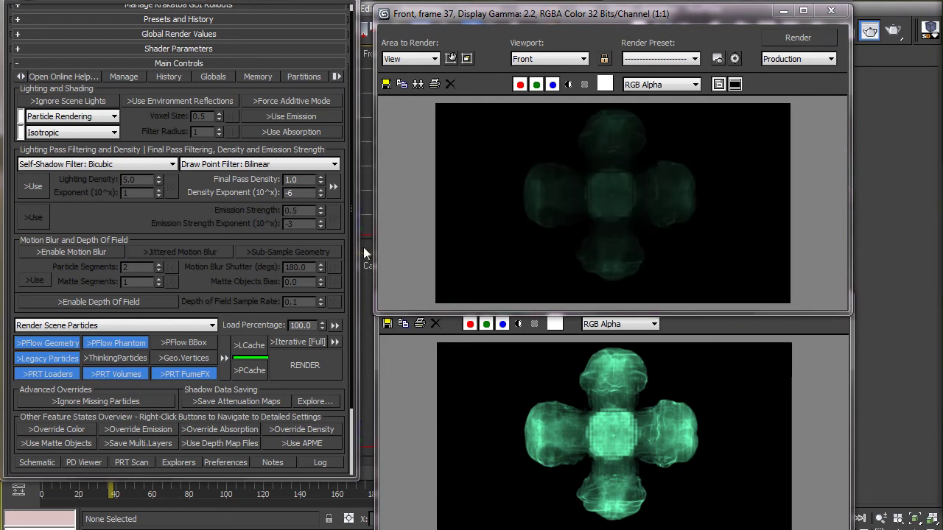
Enable the separate Lighting Density, set its exponent to -7, and render the Front view.
left_click(33, 186)
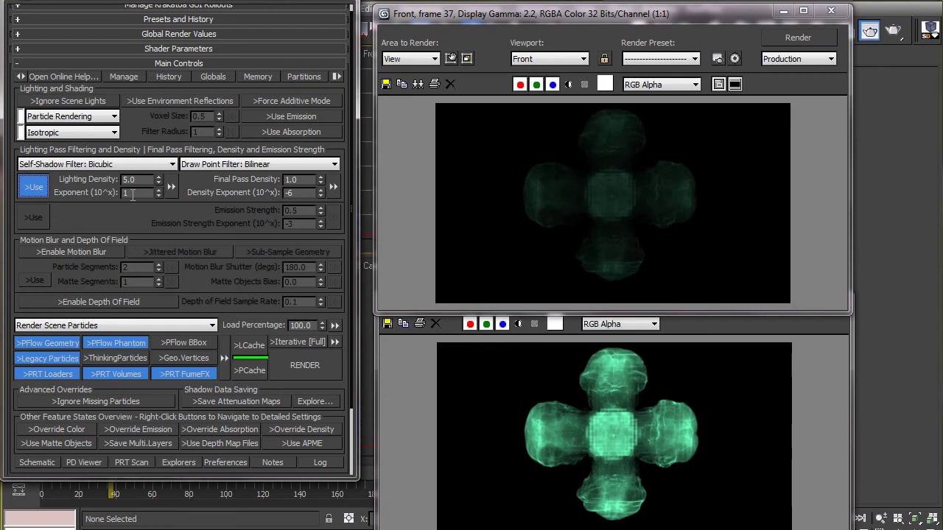
type("-7")
key("Return")
left_click(789, 37)
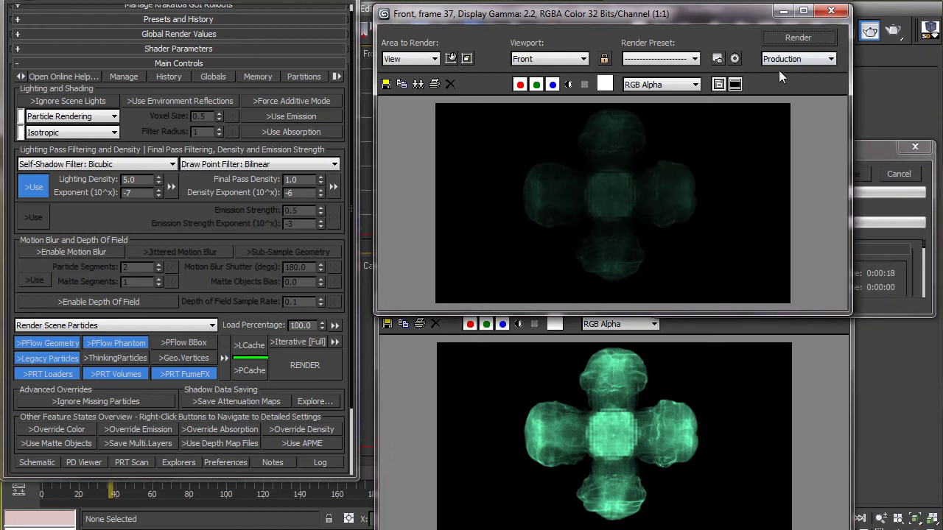
Set both the final pass Density Exponent and the lighting Exponent to -4, and render the Front view.
left_click(320, 189)
left_click(321, 190)
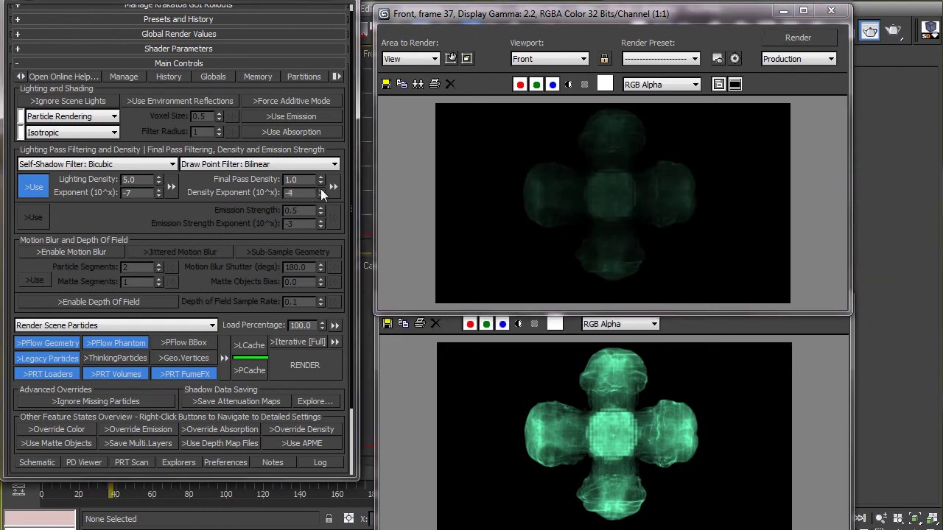
double_click(134, 192)
type("-4")
key("Return")
left_click(798, 37)
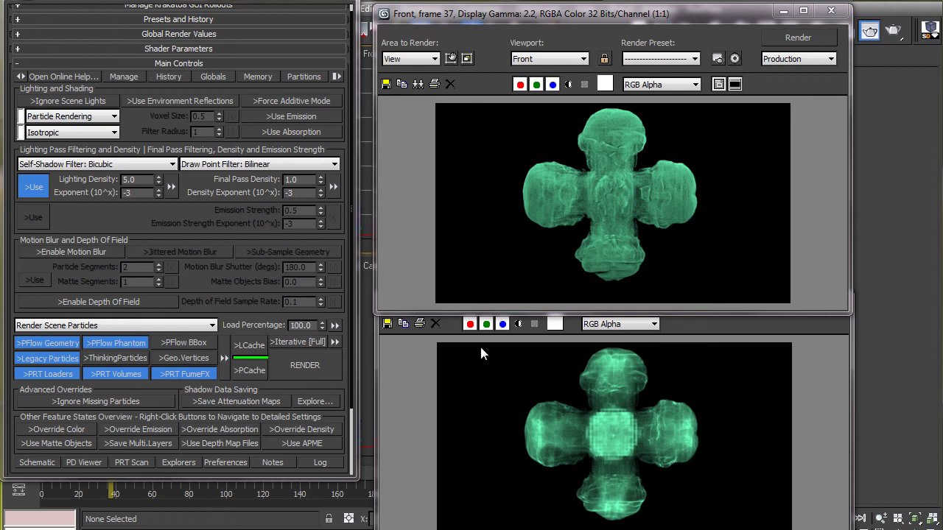
Set the Final Pass Density to 8 with exponent -4 and the Lighting Density to 3, and render the Front view.
double_click(300, 180)
type("8")
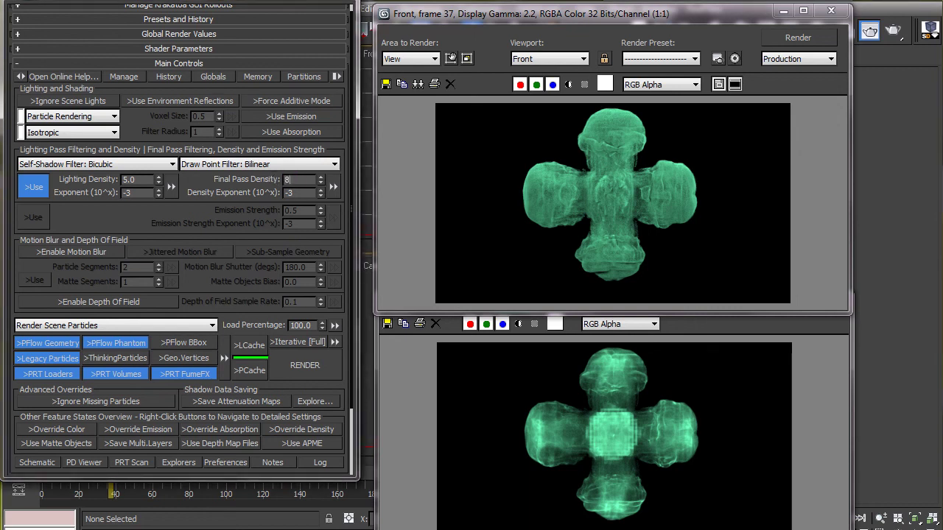
key("Tab")
left_click(320, 196)
double_click(131, 180)
type("3")
left_click(796, 41)
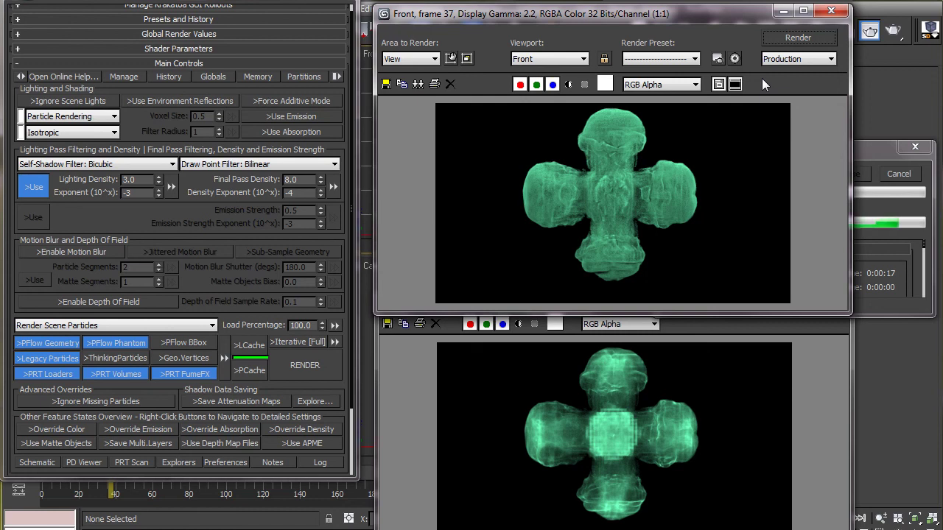
Close the existing cloned frame, clone the latest render, and position the new clone below the original.
left_click(792, 368)
left_click(831, 291)
left_click(434, 84)
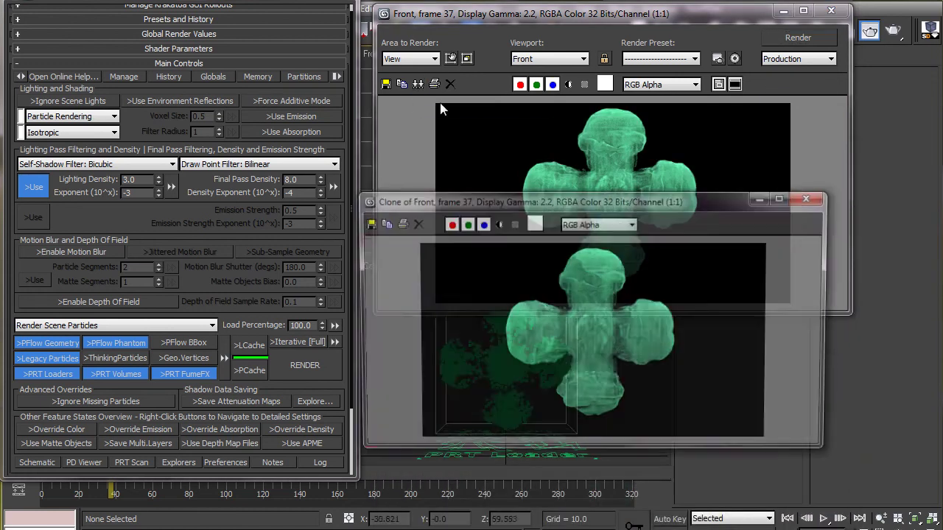
left_click_drag(574, 200, 580, 296)
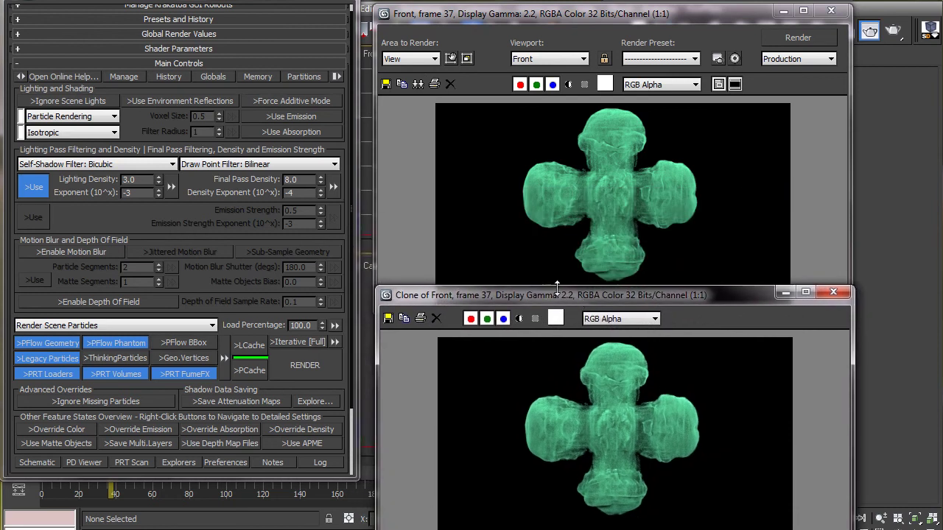
Enable the global color override for the particles and set it to a light orange (Red 248, Green 168, Blue 97).
left_click(192, 35)
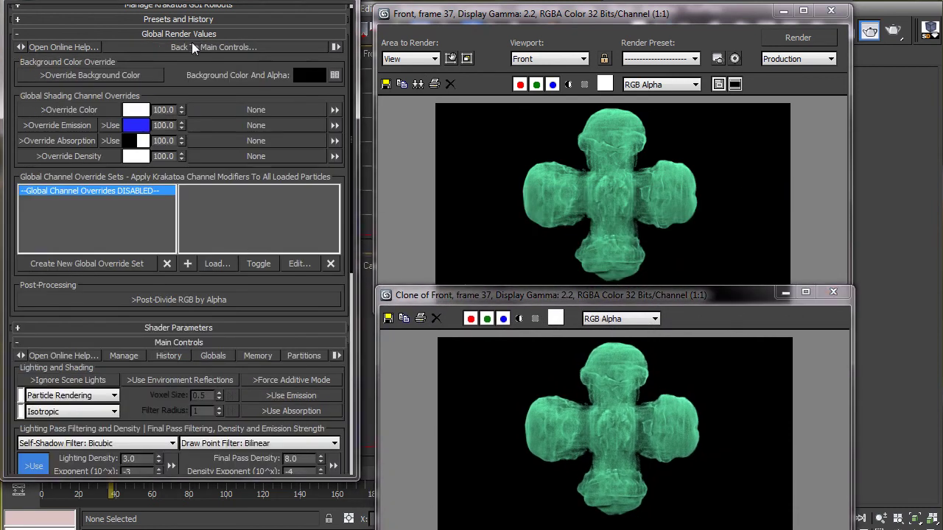
left_click(94, 112)
left_click(135, 112)
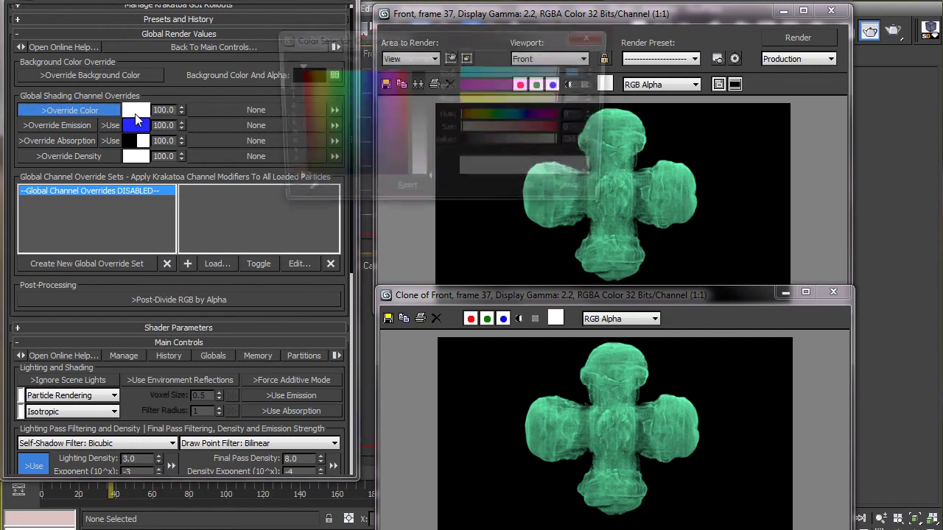
left_click(306, 75)
left_click_drag(463, 129, 518, 130)
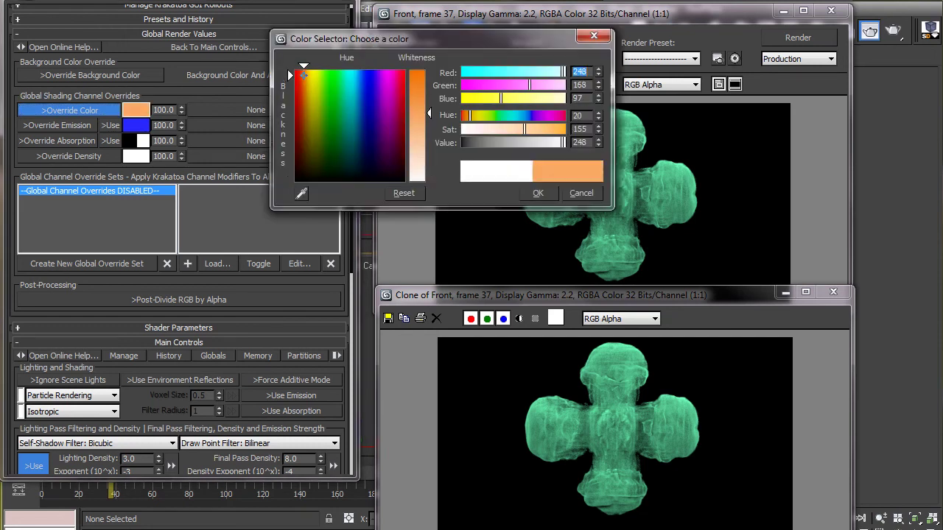
left_click(538, 193)
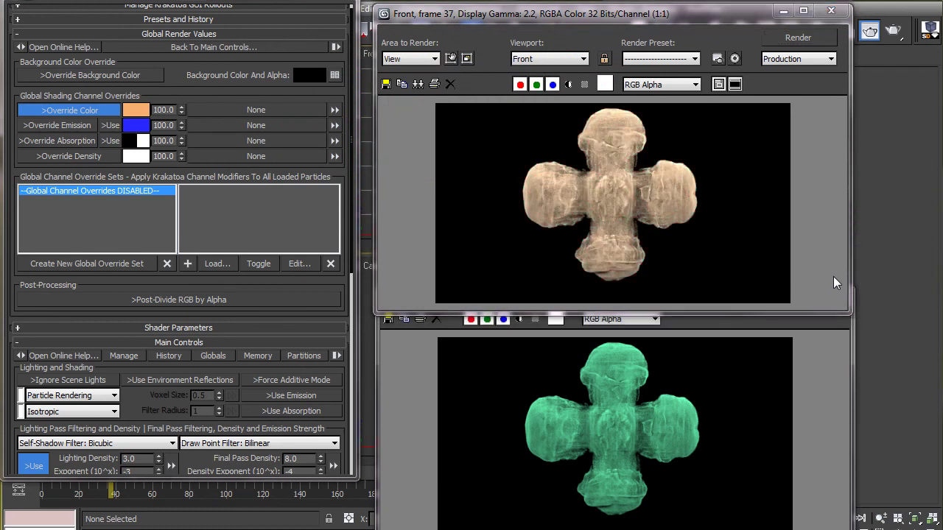
Disable the global color override and close the cloned frame window.
left_click(115, 118)
left_click(115, 118)
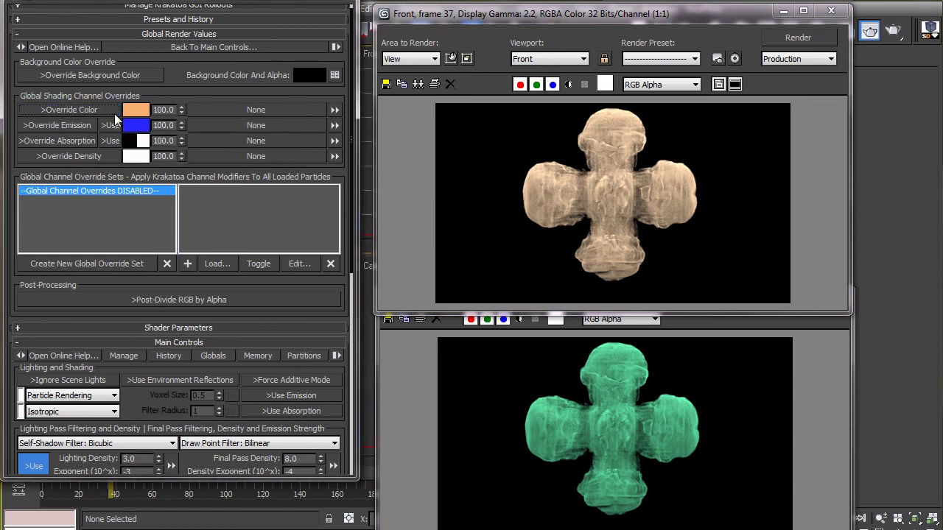
left_click(827, 342)
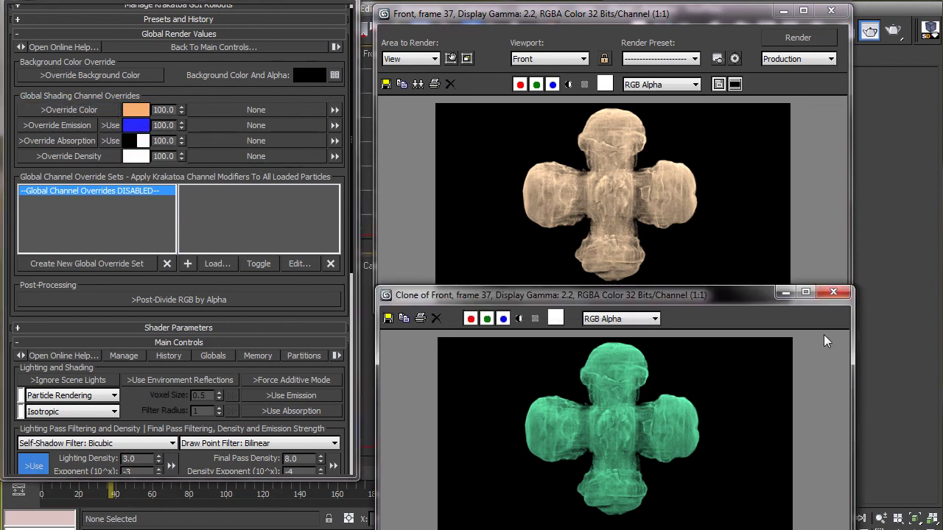
left_click(838, 295)
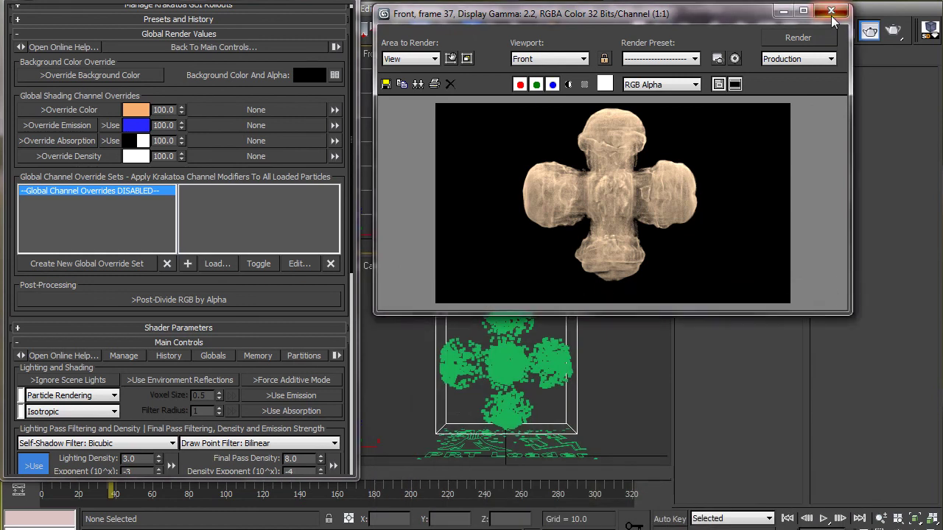